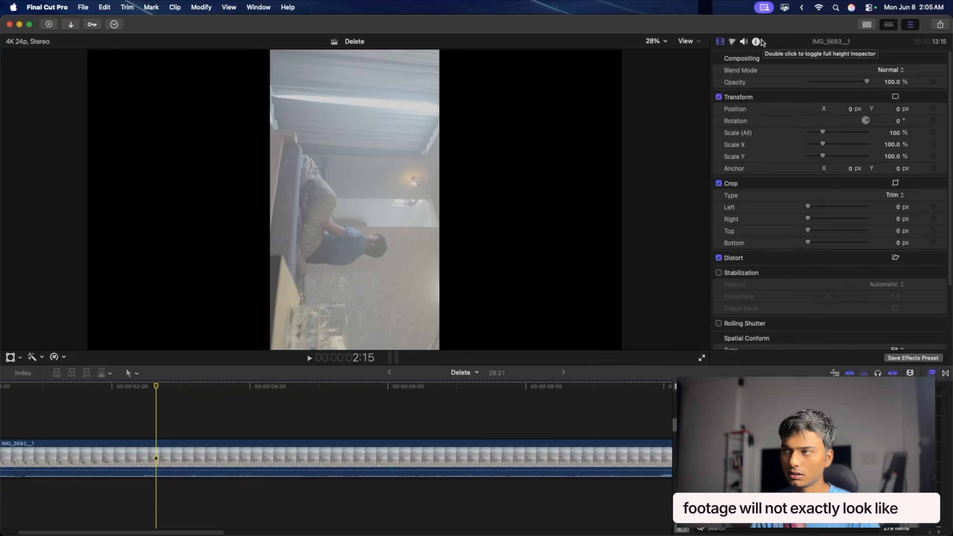
- Select the IMG_5683__1 clip and display its Settings metadata in the inspector
left_click(756, 41)
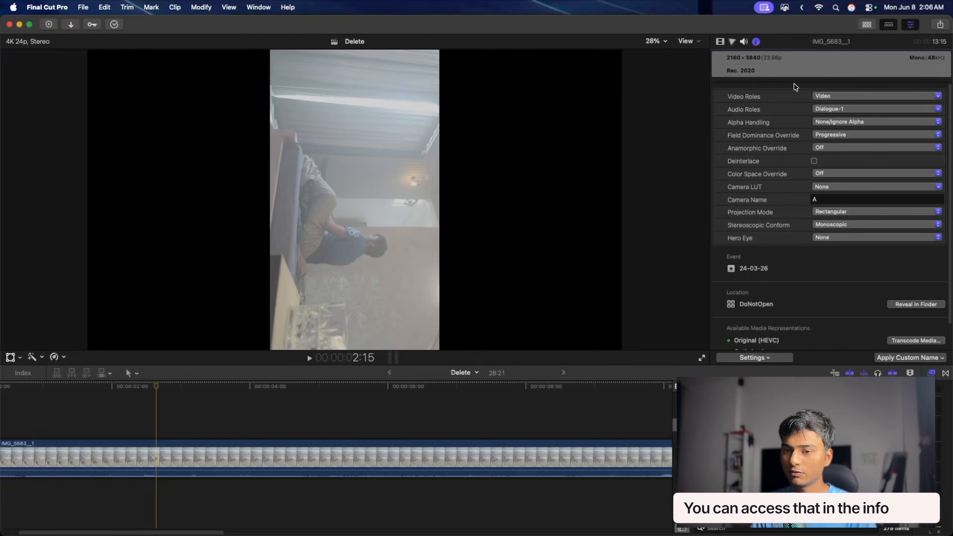
left_click(142, 458)
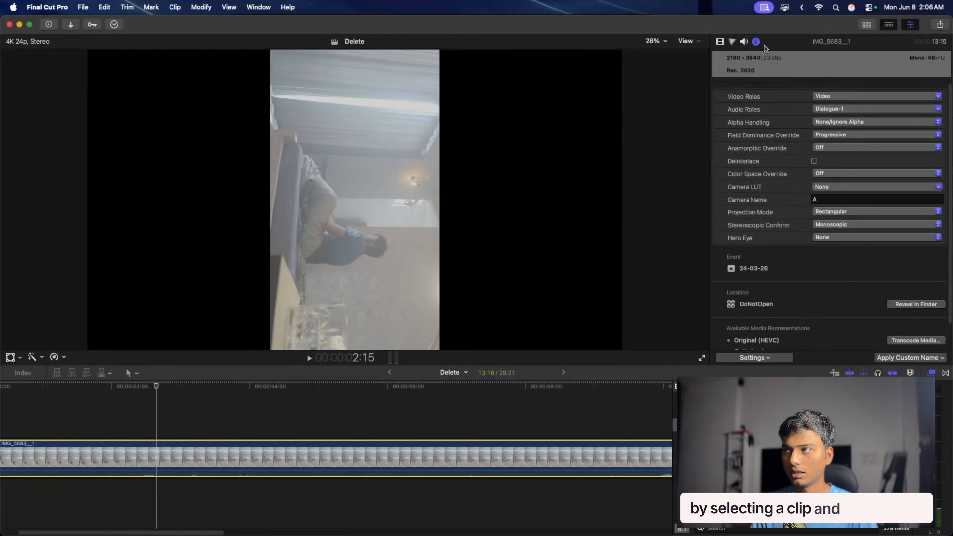
left_click(760, 361)
left_click(762, 360)
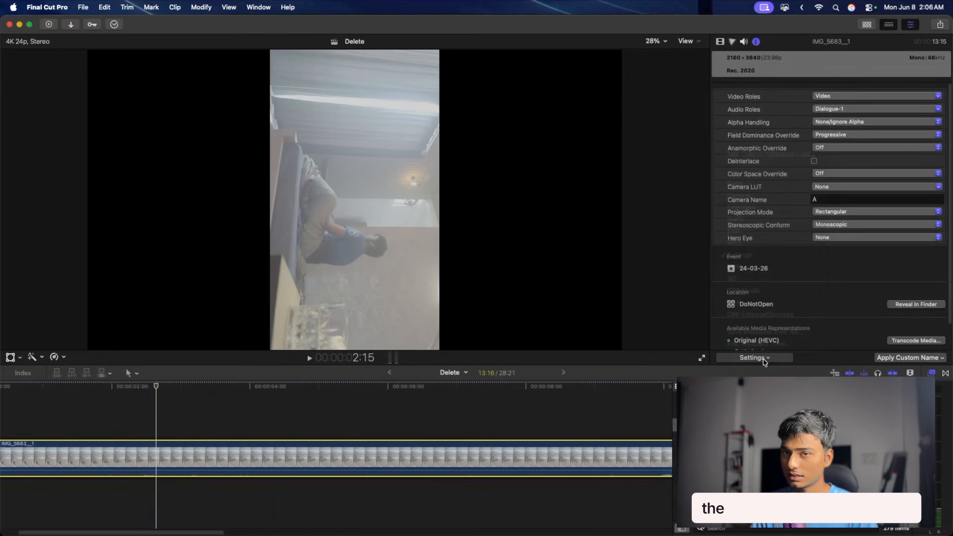
- Try the built-in Apple Log camera LUT on the clip and set Camera LUT back to None
left_click(849, 188)
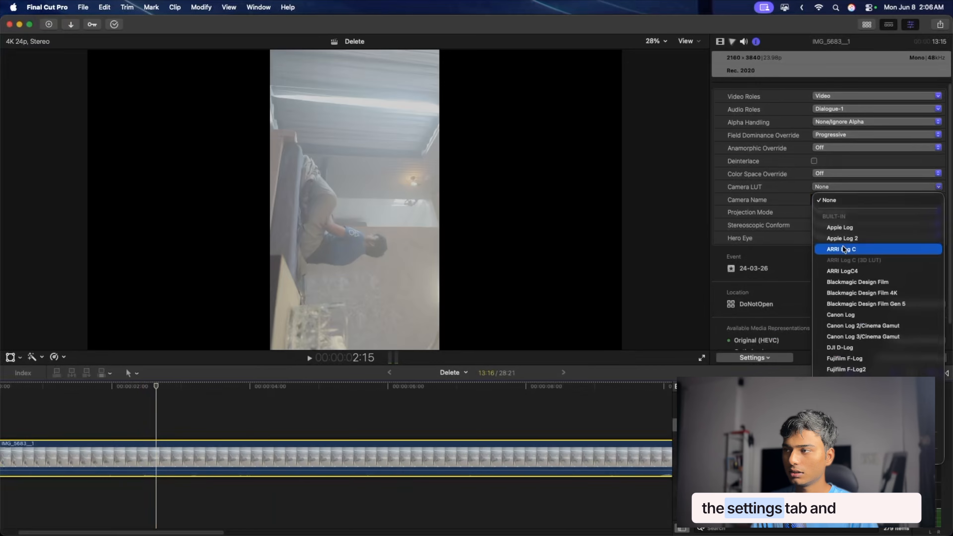
left_click(846, 228)
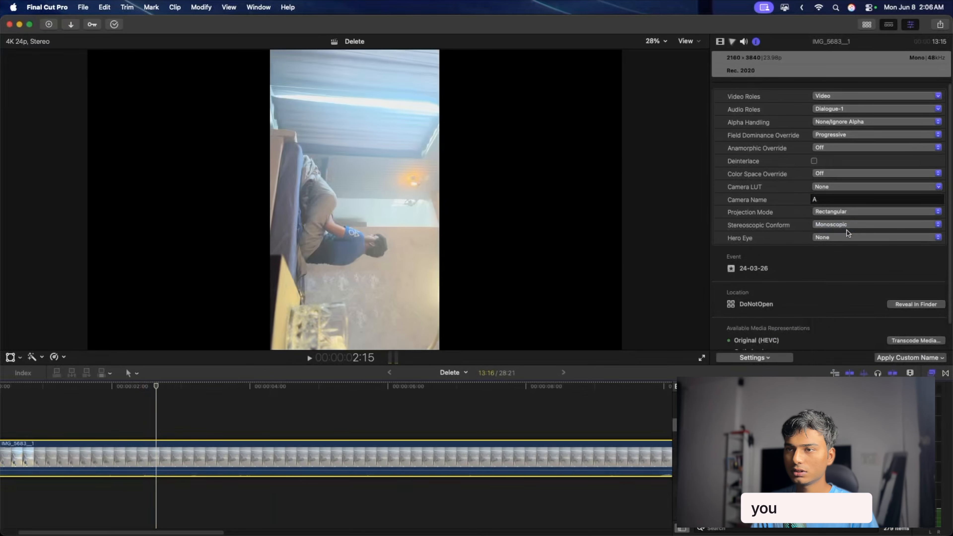
left_click(847, 188)
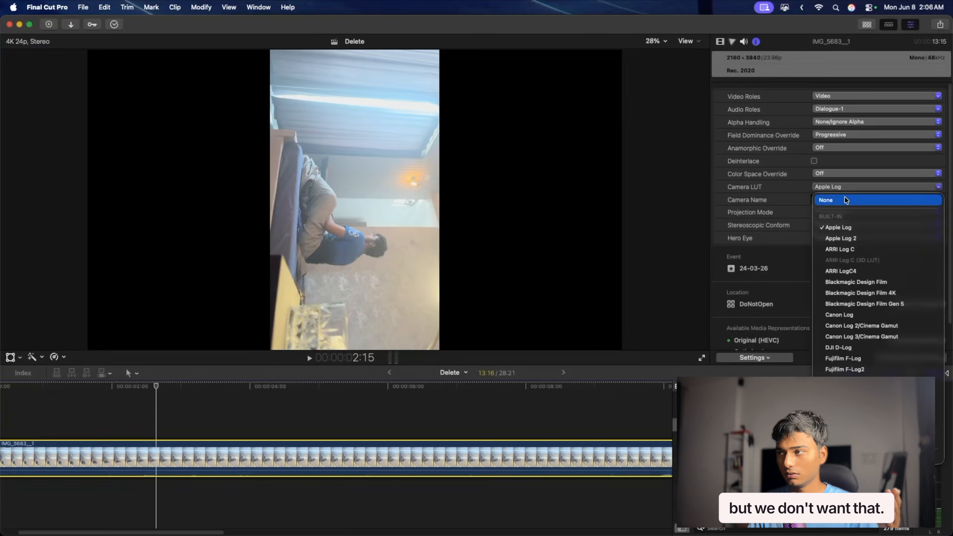
left_click(843, 199)
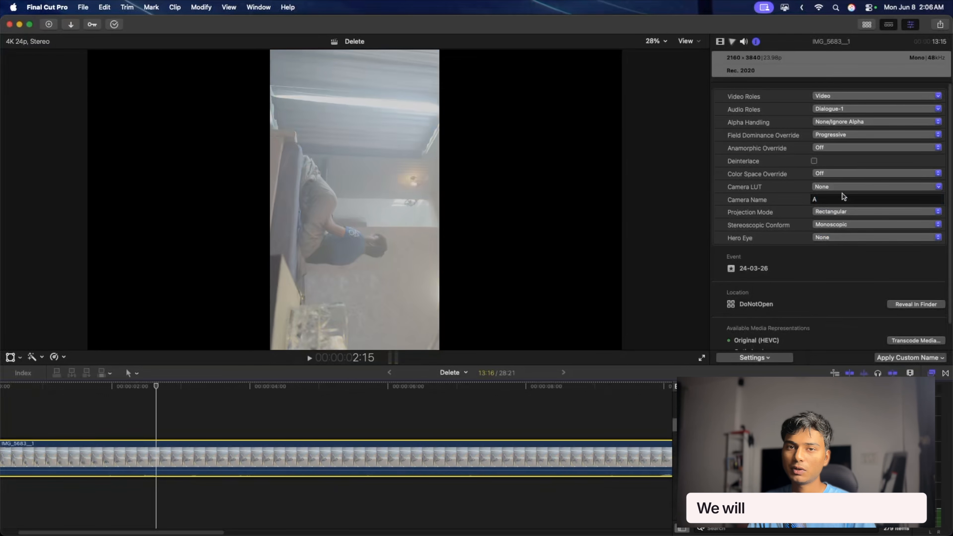
- Set the clip's Color Space Override to Rec. 2020
left_click(842, 175)
left_click(842, 175)
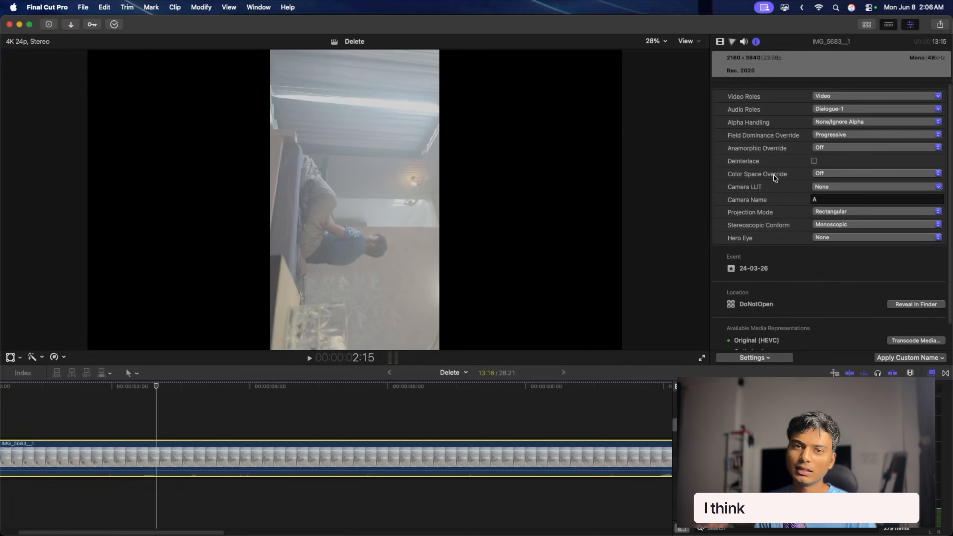
left_click(835, 176)
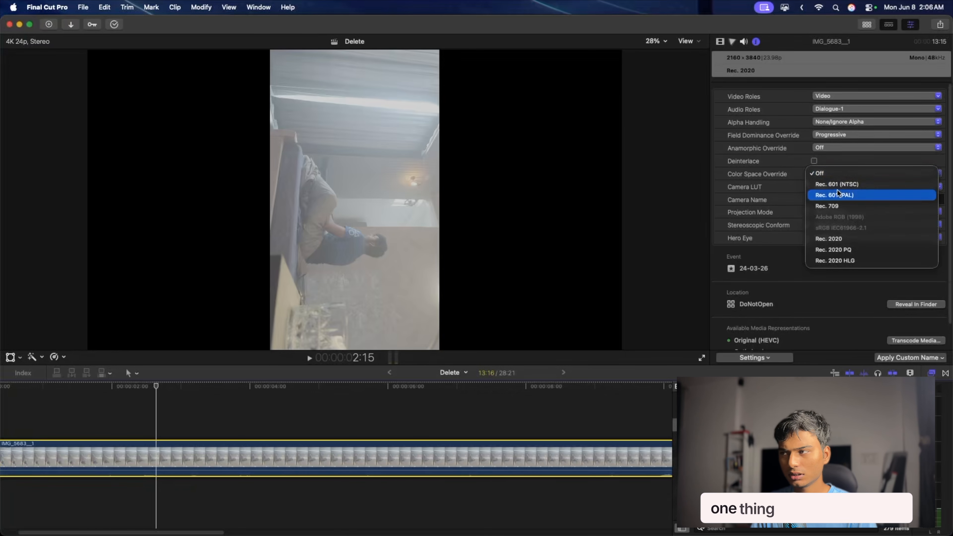
left_click(834, 239)
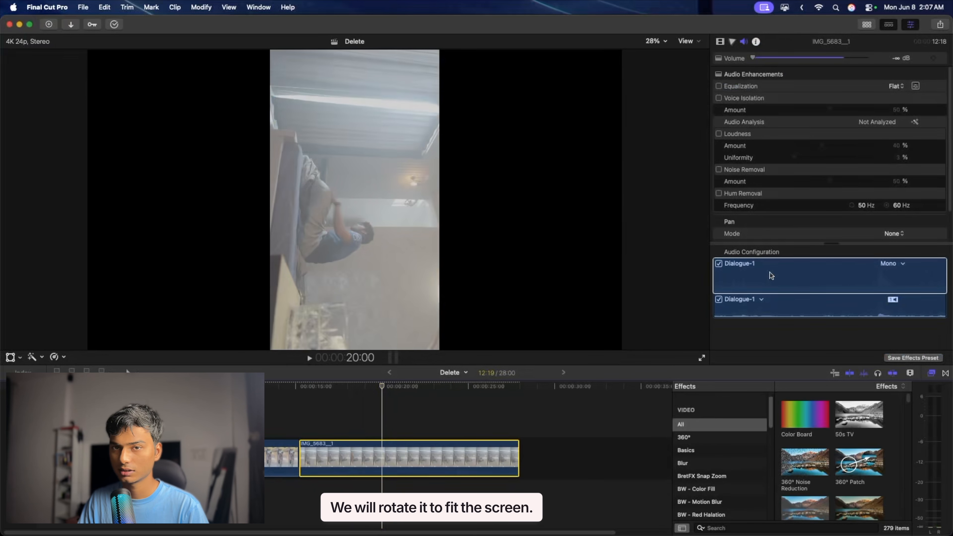
- Rotate the clip 90° and scale it to 180% so it fills the frame
left_click(720, 41)
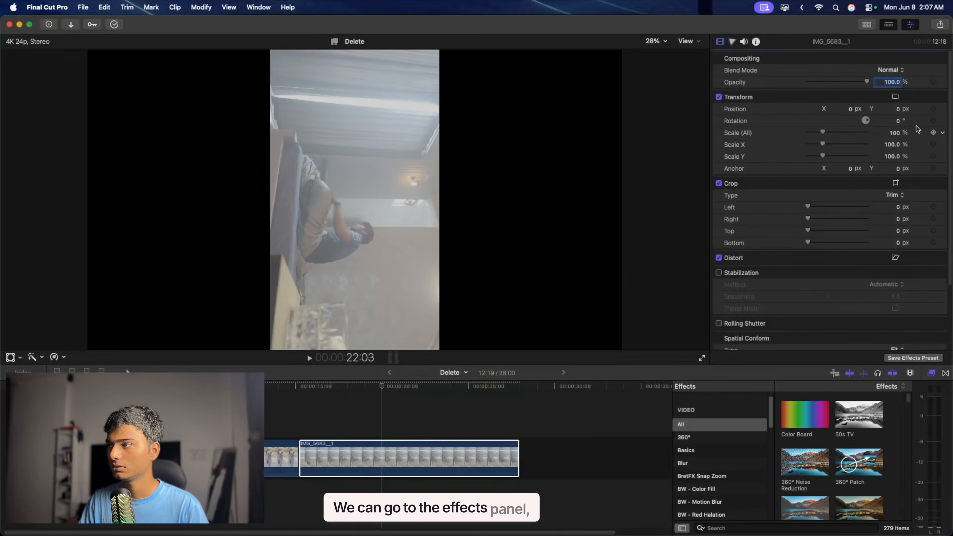
left_click(896, 121)
type("90")
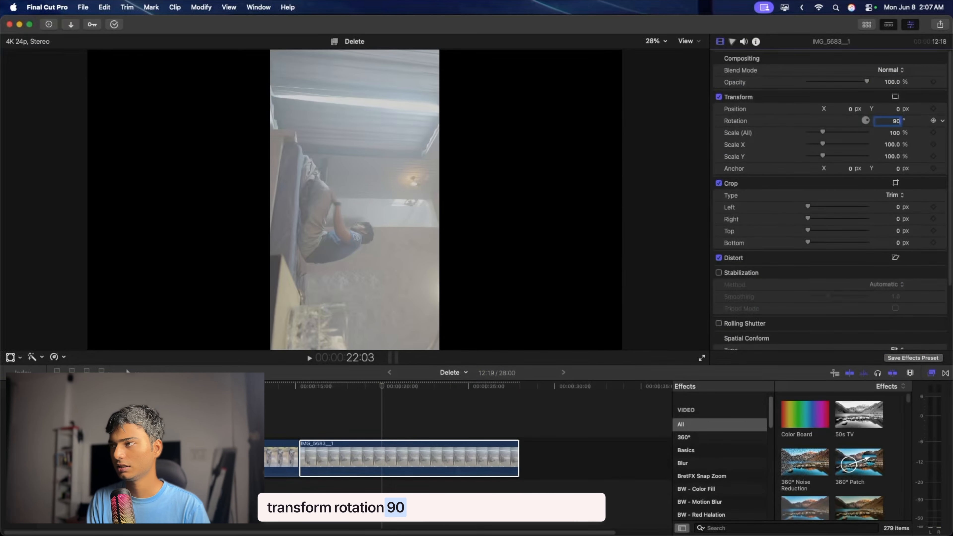
key("Tab")
type("1")
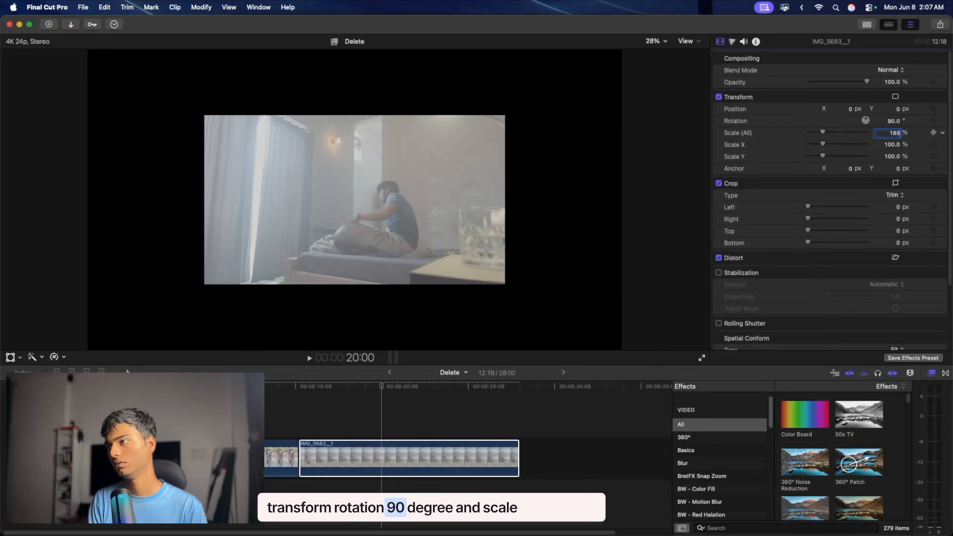
type("80")
key("Return")
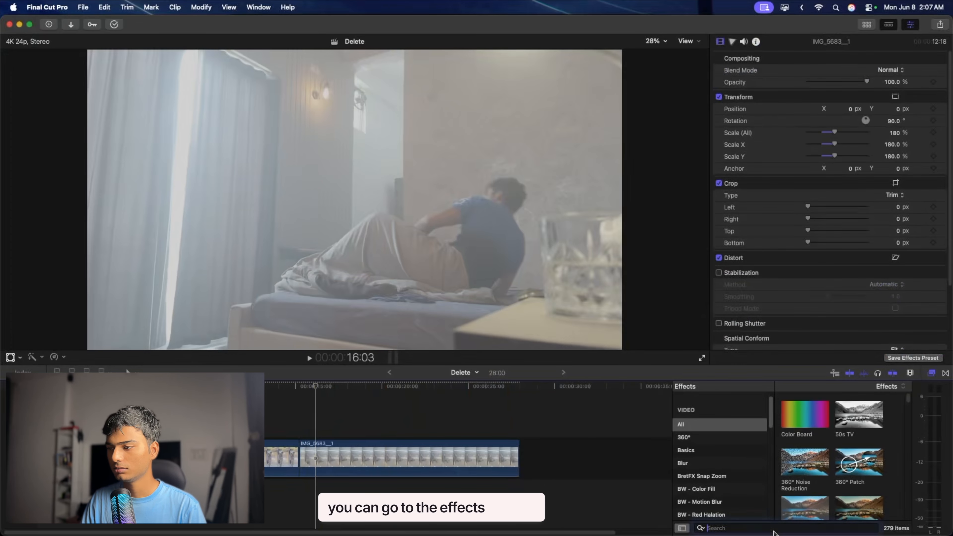
- Find the Custom LUT effect, apply it to the IMG_5683__1 clip, and load the BaseLUTs - Apple Log (Primary) LUT
left_click(773, 529)
type("cust")
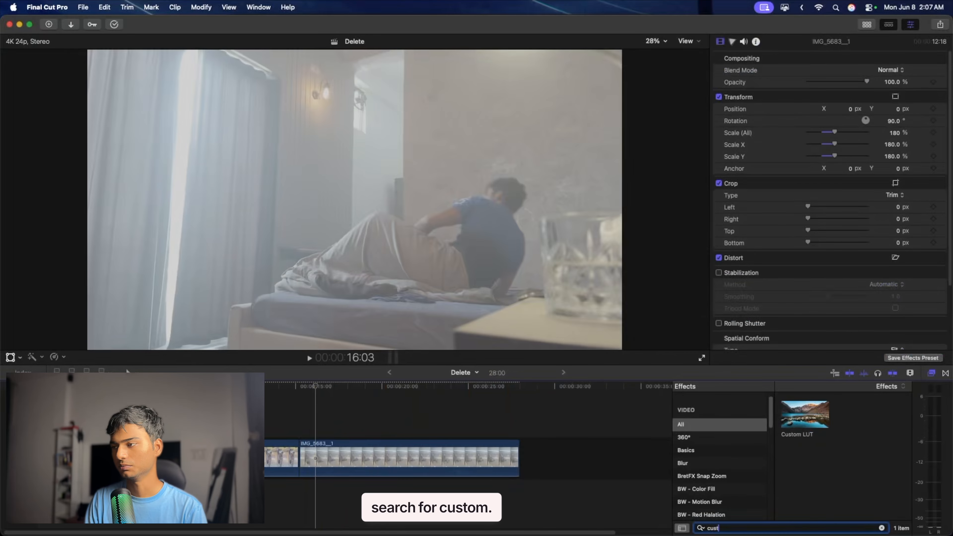
left_click_drag(805, 414, 400, 463)
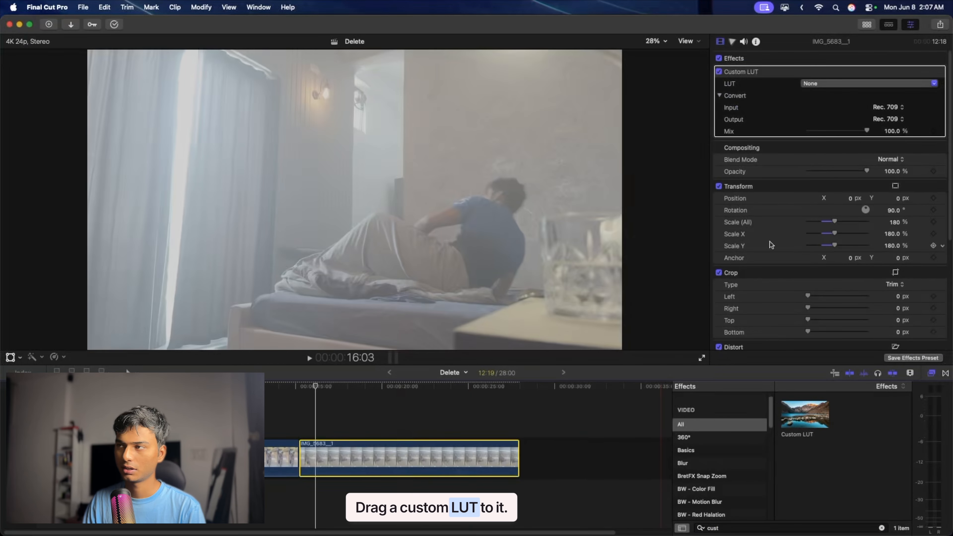
left_click(867, 83)
mouse_move(867, 127)
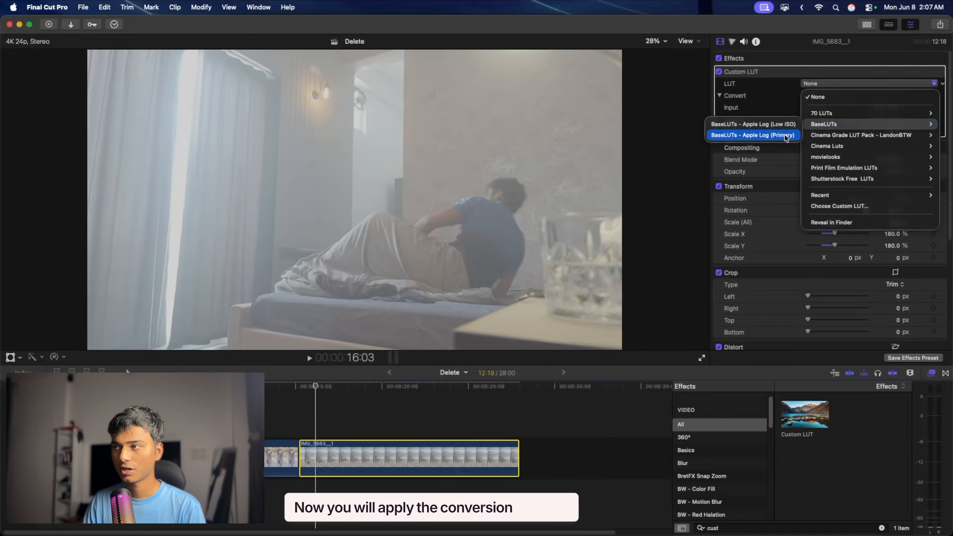
left_click(752, 135)
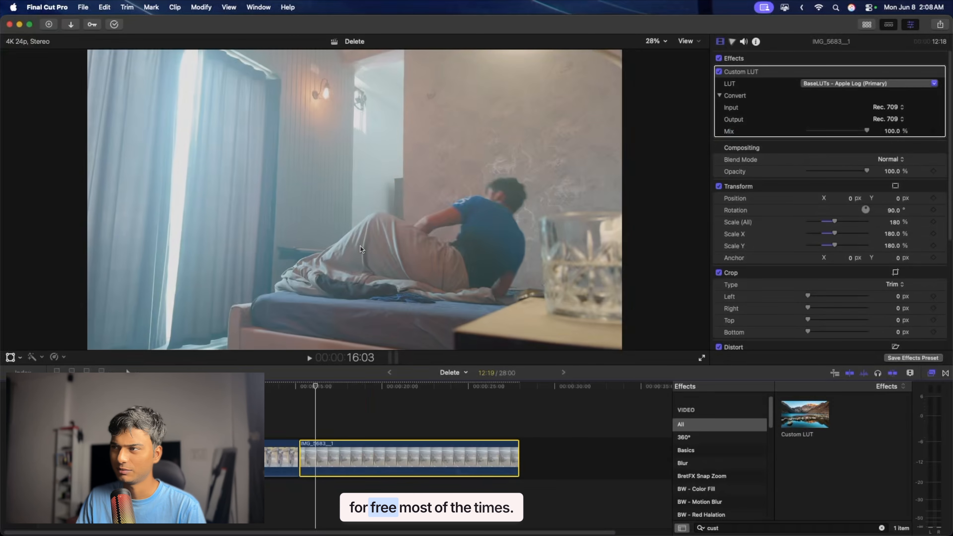
- Set both the input and output color space of the Custom LUT conversion to Rec. 2020
left_click(880, 109)
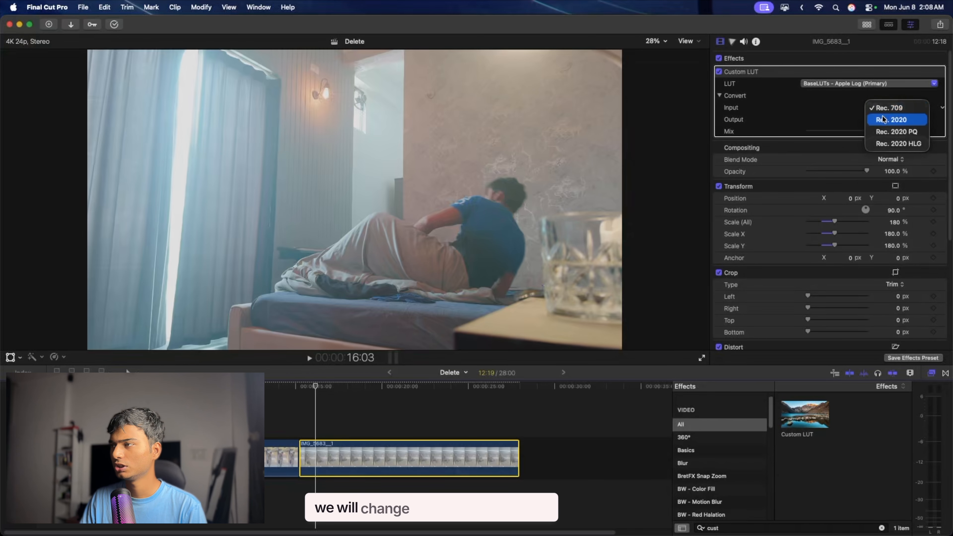
left_click(884, 119)
left_click(884, 119)
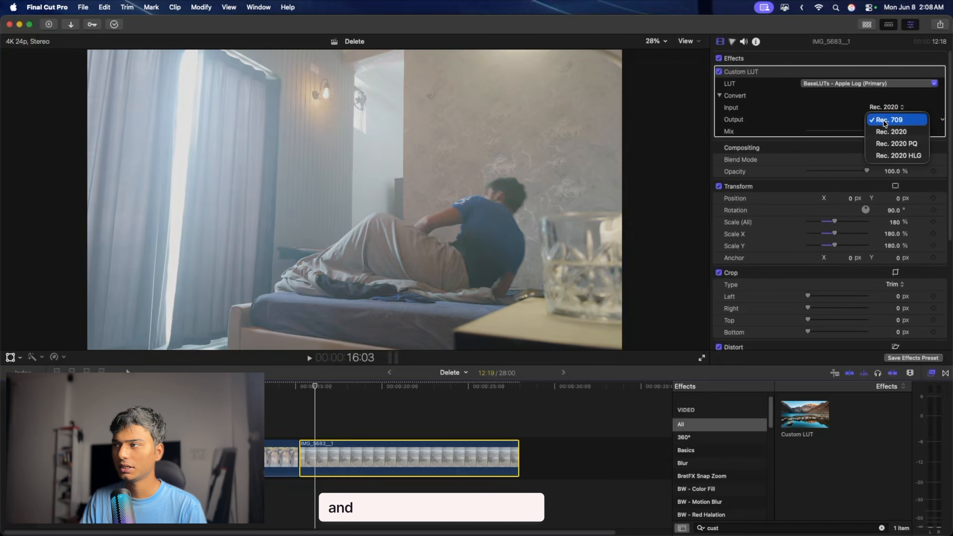
left_click(886, 131)
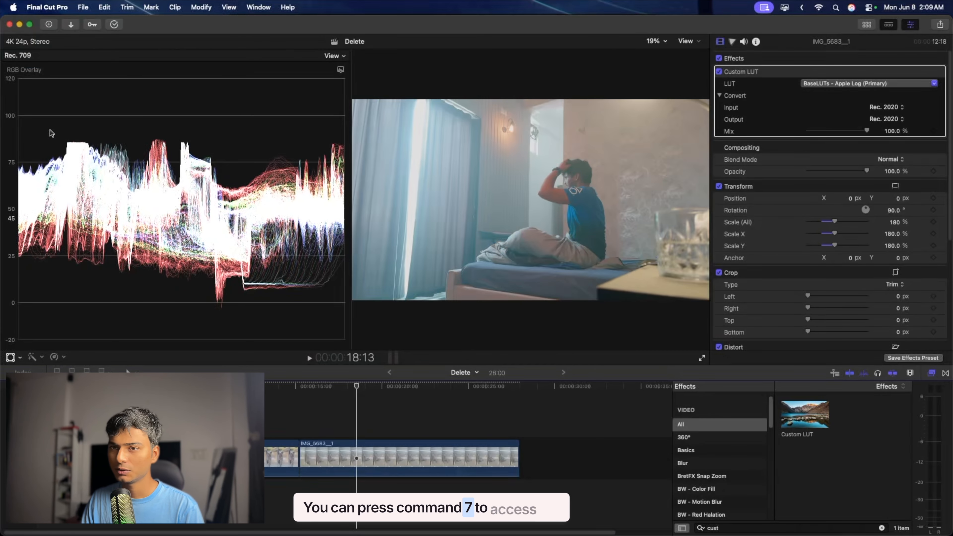
- Add Color Board and Color Wheels corrections to the clip and place both above the Custom LUT effect
left_click(732, 41)
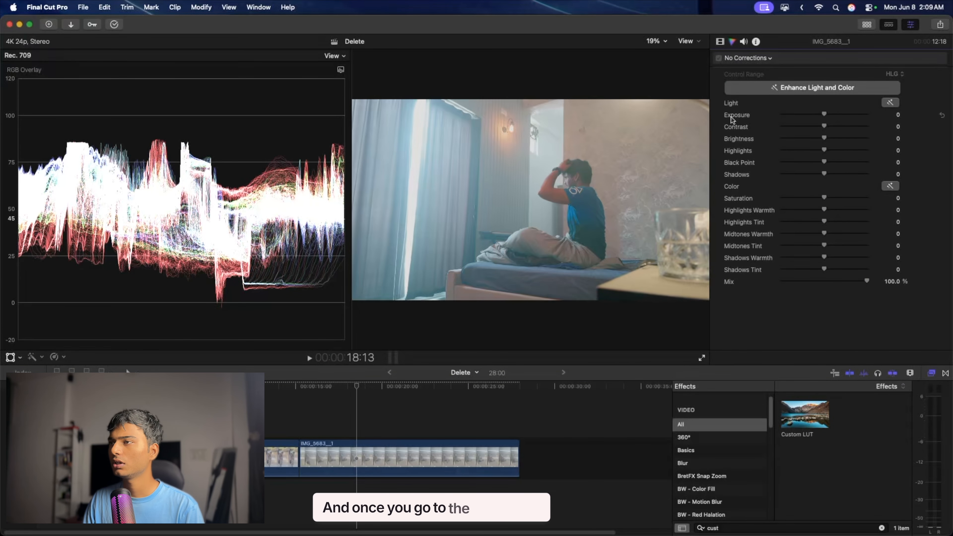
left_click(749, 59)
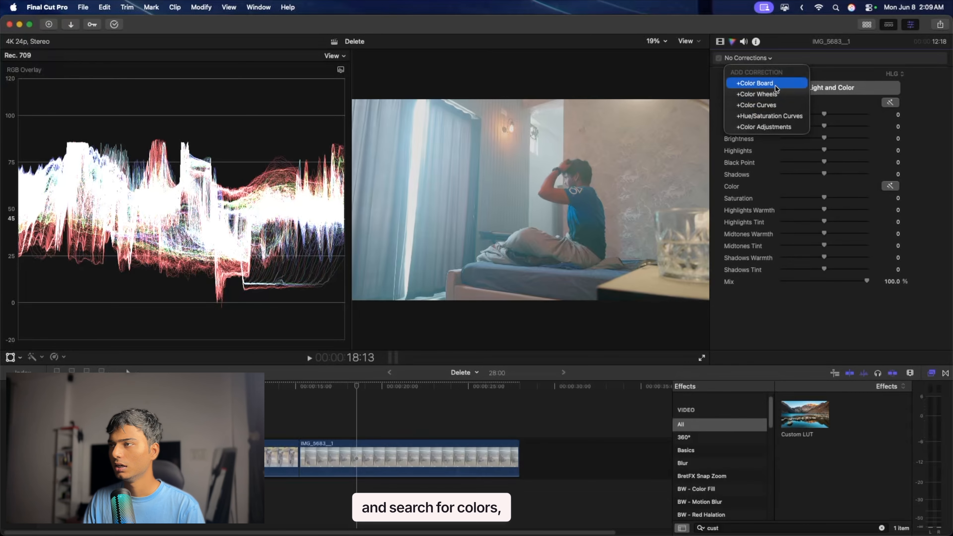
left_click(755, 84)
left_click(745, 58)
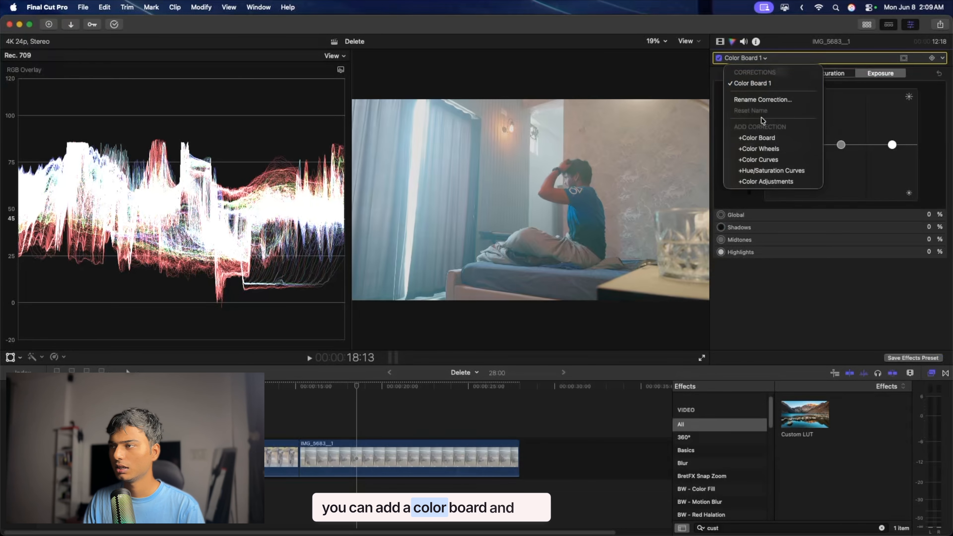
left_click(765, 149)
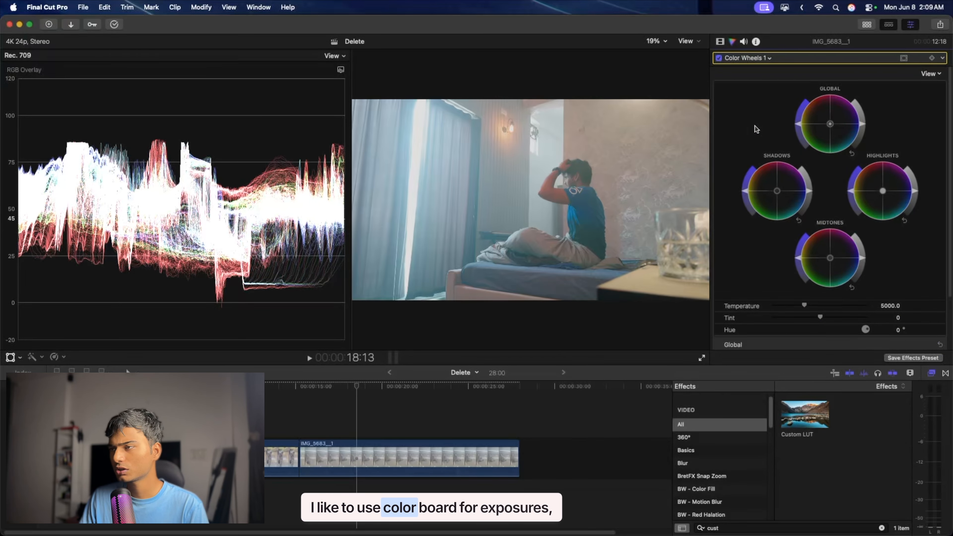
left_click(720, 42)
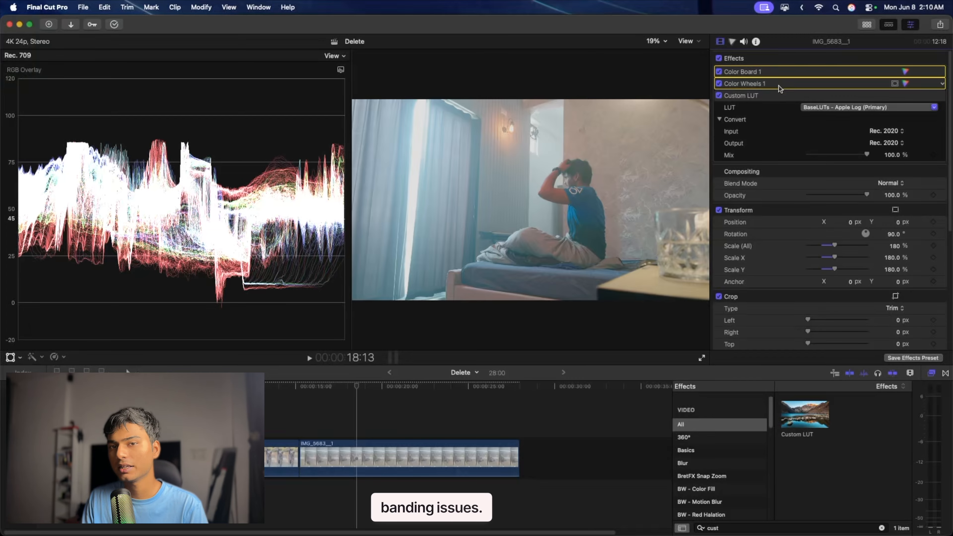
- In Color Wheels 1, shift the highlights slightly toward orange and the shadows slightly toward teal, raising the saturation of both a little
left_click(835, 85)
left_click(904, 84)
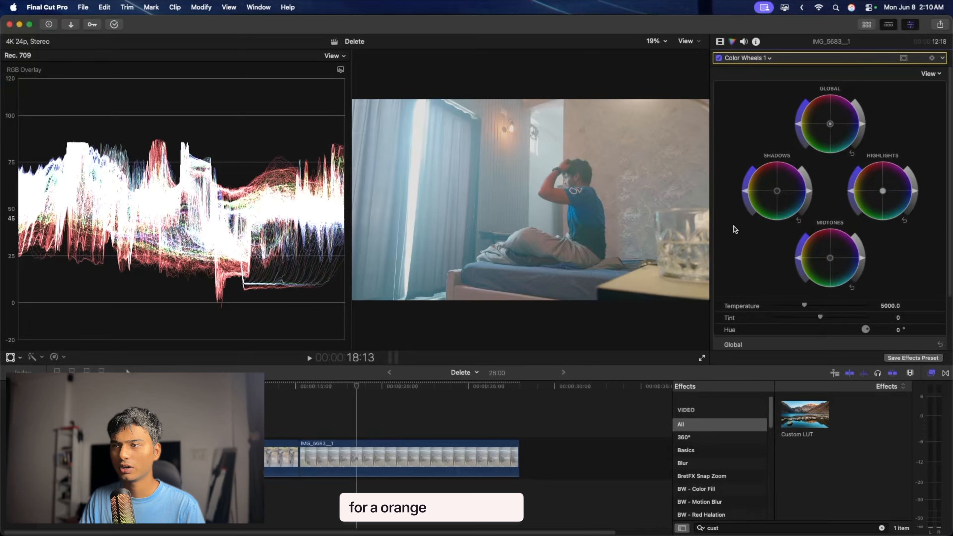
left_click_drag(883, 190, 877, 187)
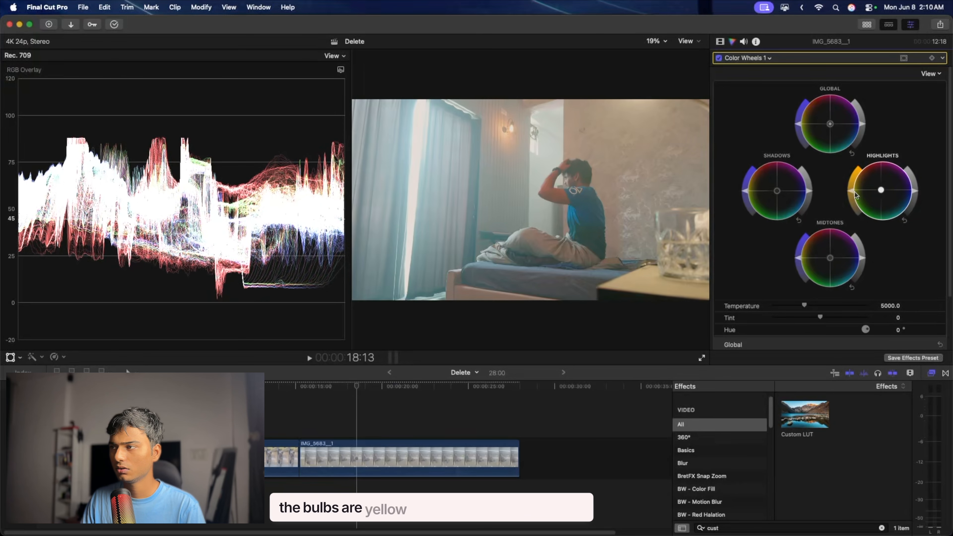
left_click_drag(851, 190, 852, 186)
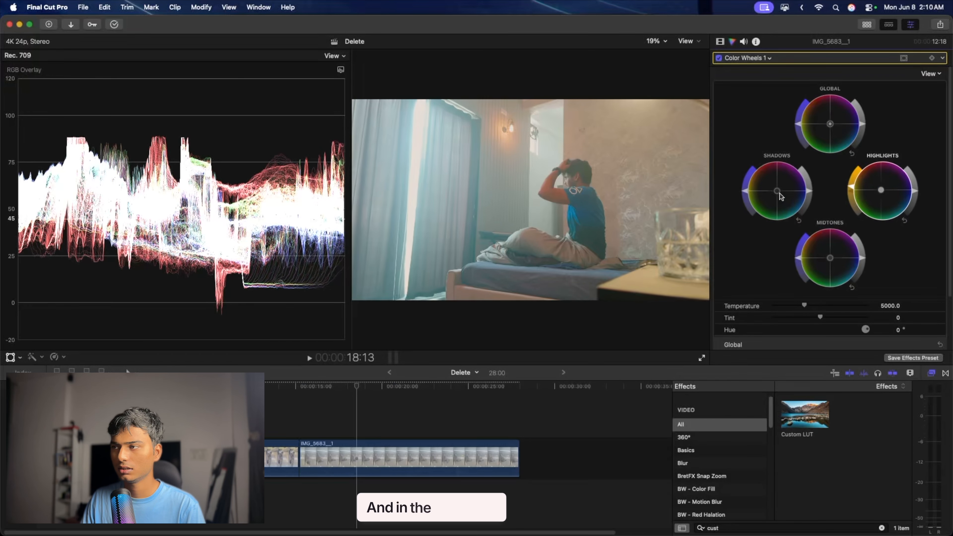
mouse_move(780, 193)
left_mouse_down()
mouse_move(792, 198)
mouse_move(782, 200)
left_mouse_up()
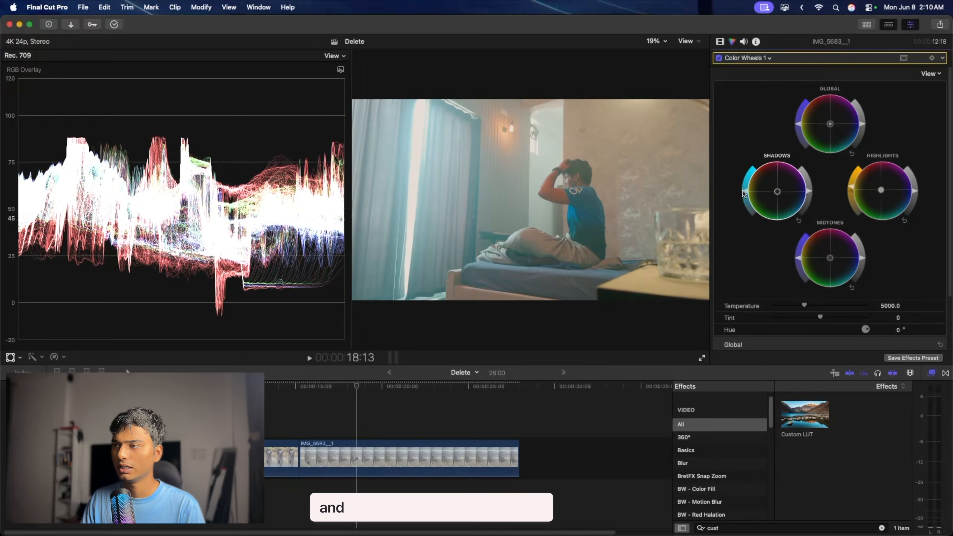
left_click_drag(743, 191, 743, 187)
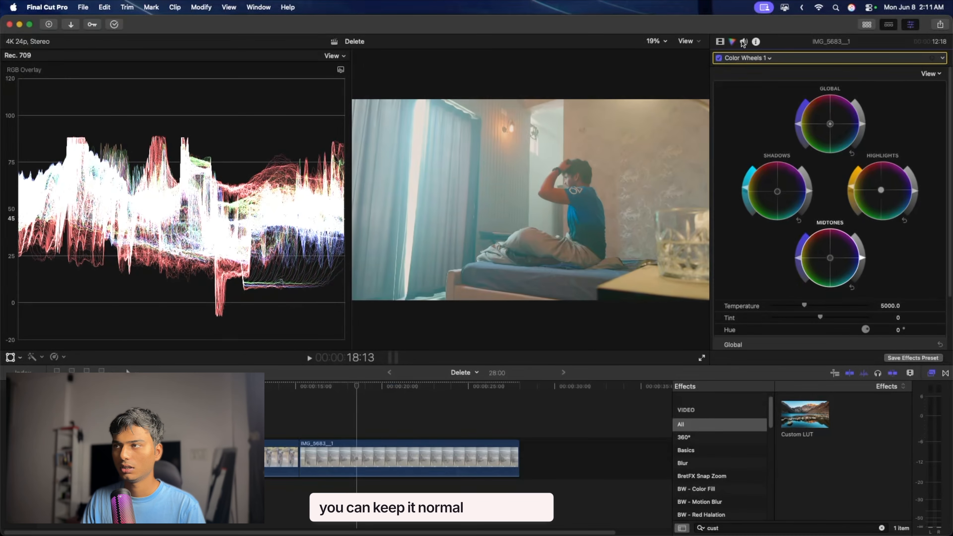
- Set the Color Board 1 exposure to 29% for highlights, -30% for shadows and 3% for midtones
left_click(739, 59)
left_click(728, 48)
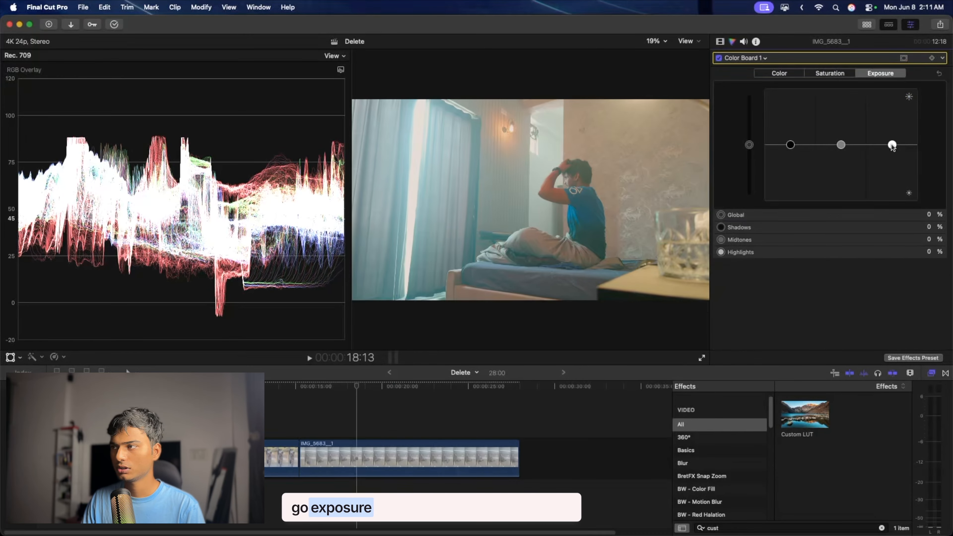
left_click_drag(892, 145, 892, 127)
left_click_drag(790, 145, 790, 155)
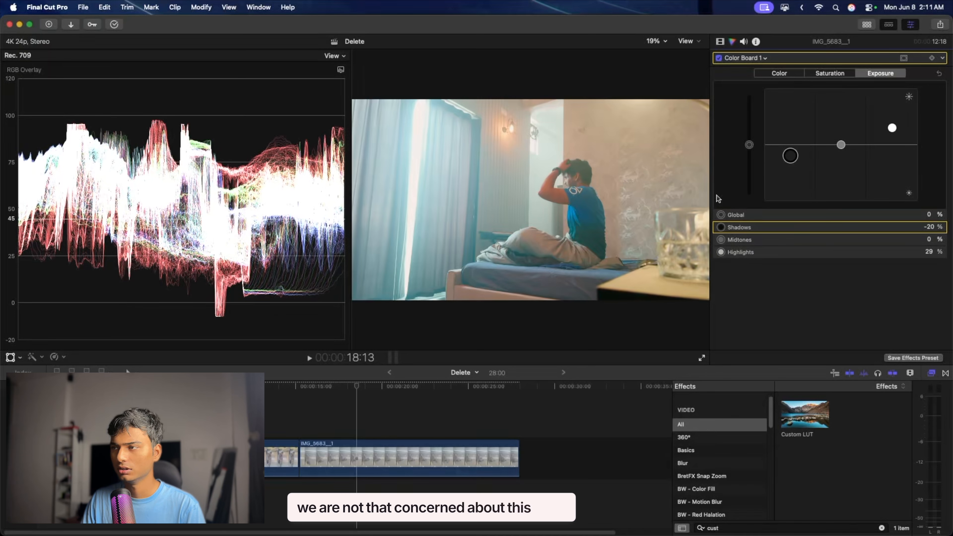
left_click_drag(791, 155, 789, 166)
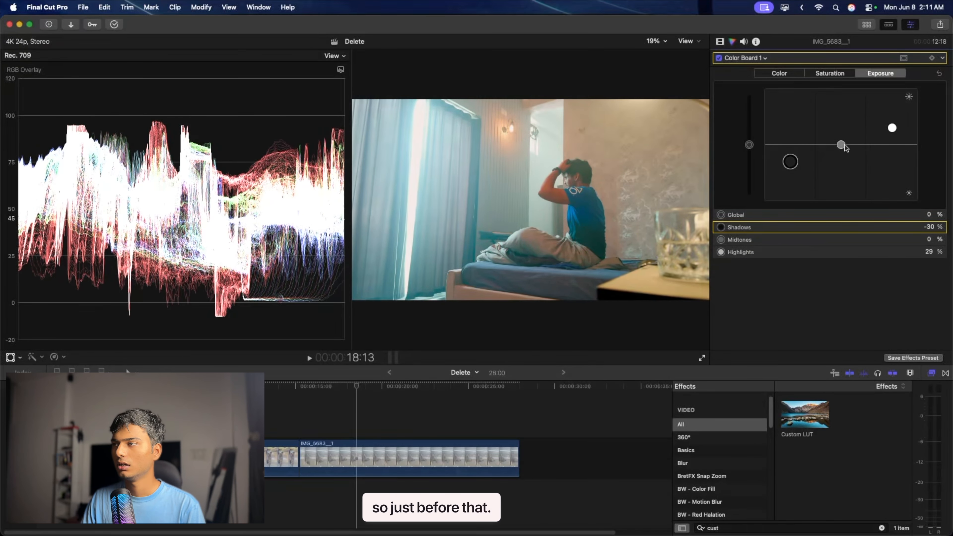
left_click_drag(842, 145, 842, 144)
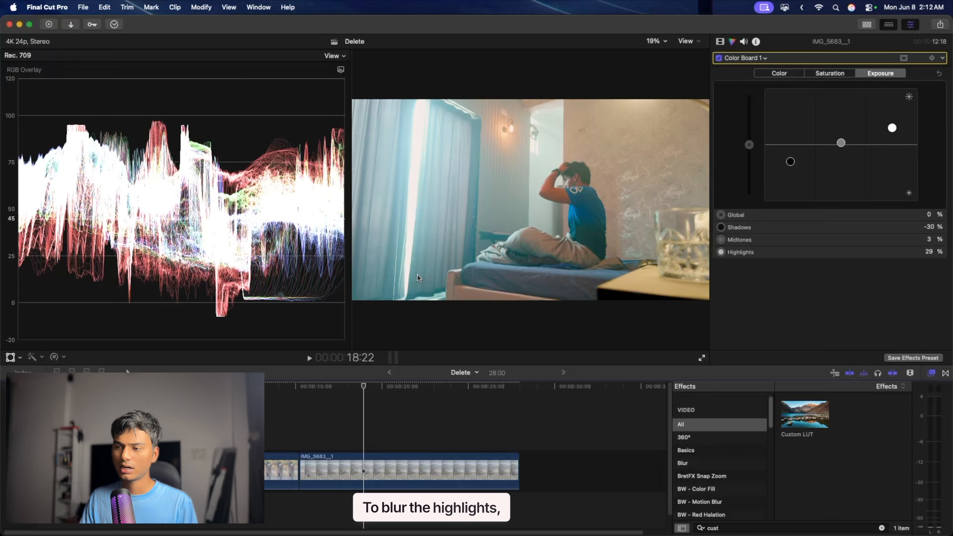
- Duplicate the graded IMG_5683__1 clip directly above itself and add the Luma Keyer effect to the upper copy
left_click_drag(368, 470, 372, 444)
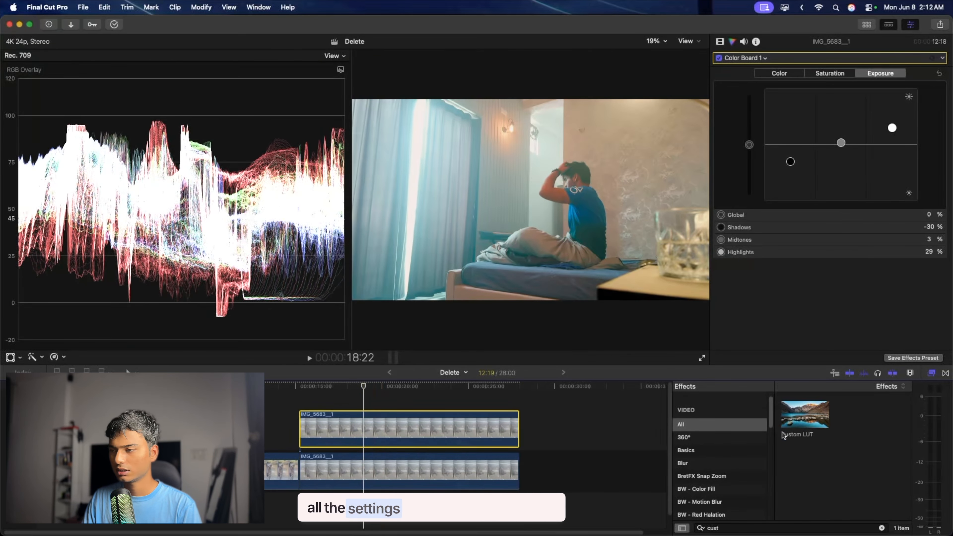
left_click(769, 527)
key("BackSpace")
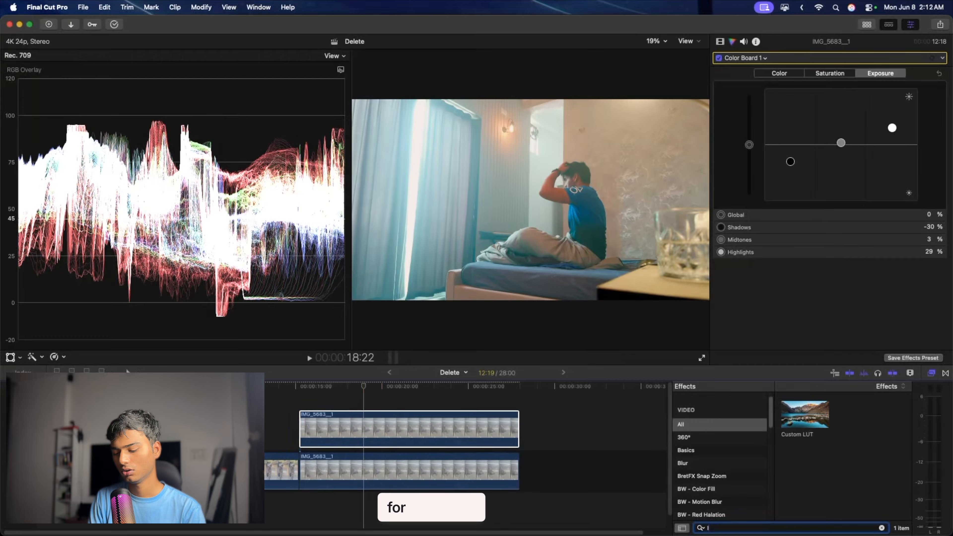
type("luma")
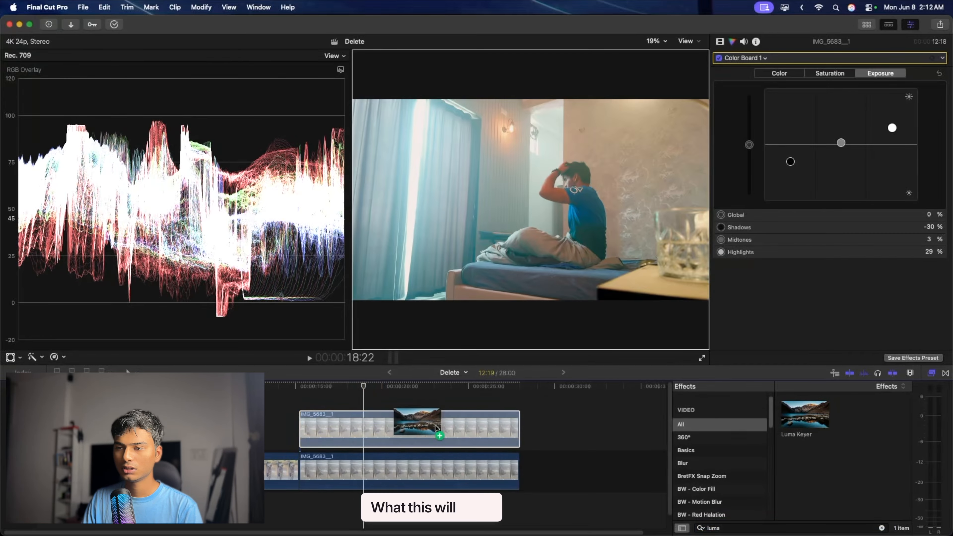
- Disable the base clip and raise the dark end of the upper clip's Luma Keyer range to isolate the highlights
left_click(394, 466)
key("v")
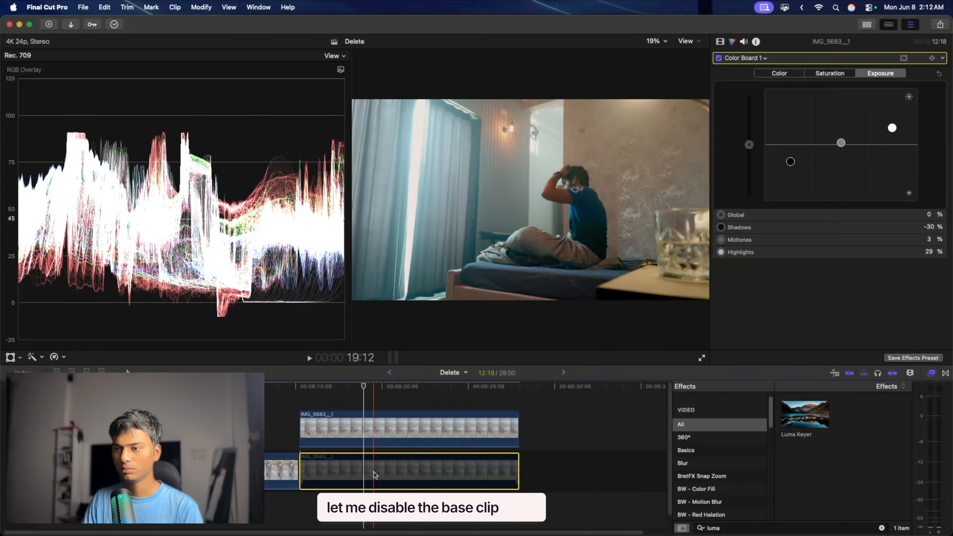
left_click(367, 388)
left_click(720, 42)
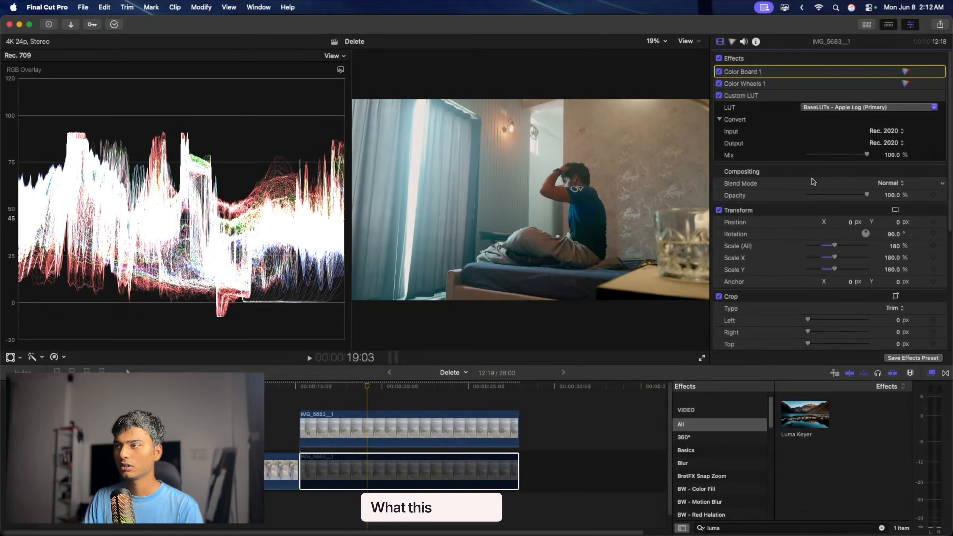
left_click(389, 427)
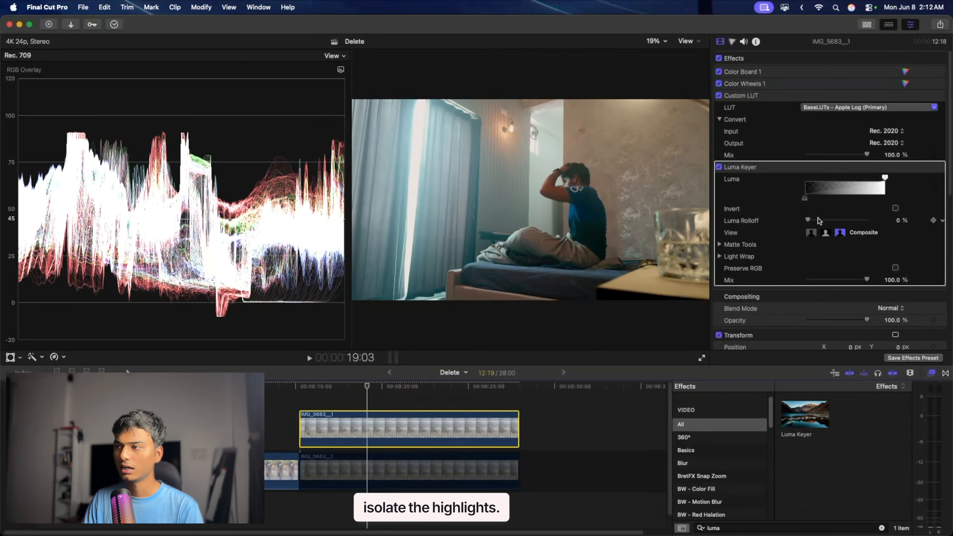
left_click_drag(806, 200, 855, 189)
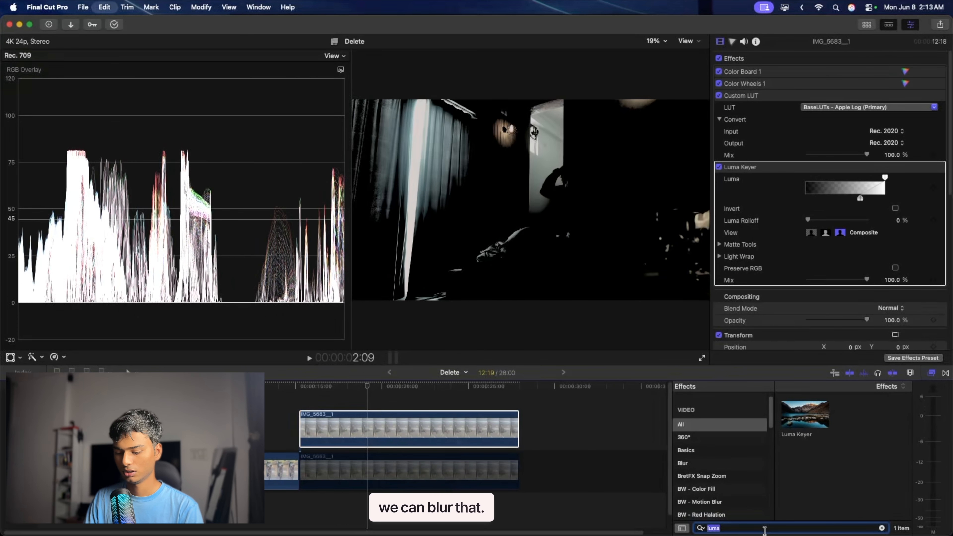
- Apply the Gaussian blur effect to the keyed upper clip and re-enable the base clip to compare the highlight glow
left_click_drag(805, 414, 394, 431)
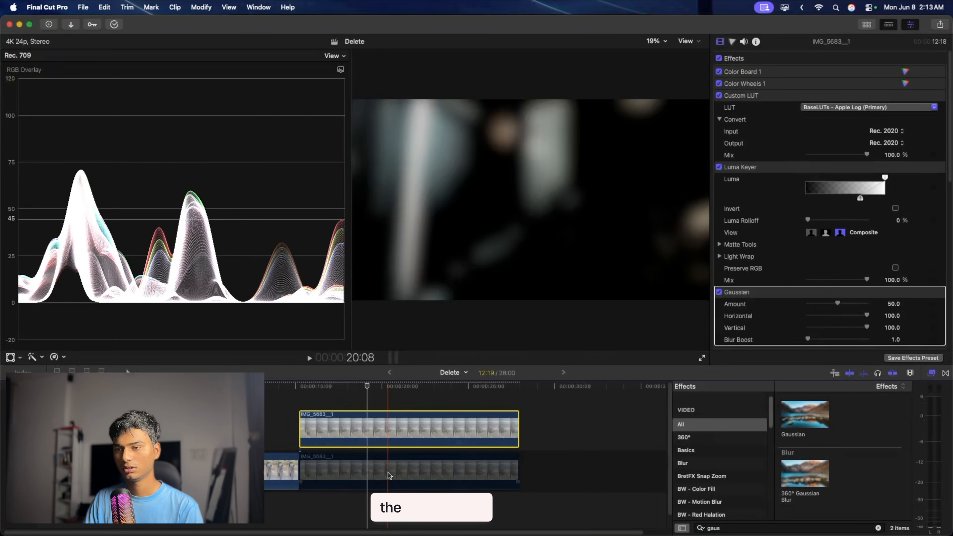
left_click(388, 475)
left_click(374, 424)
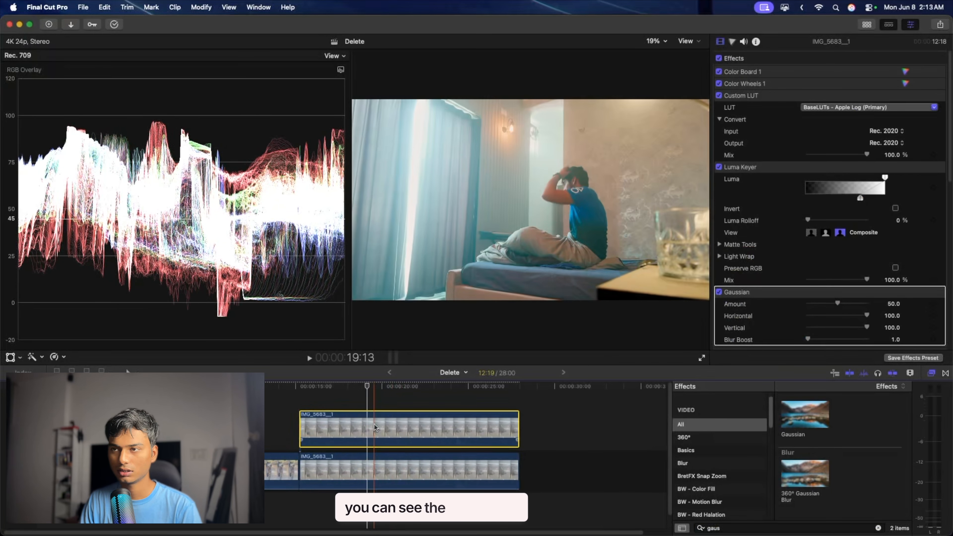
key("v")
key("v")
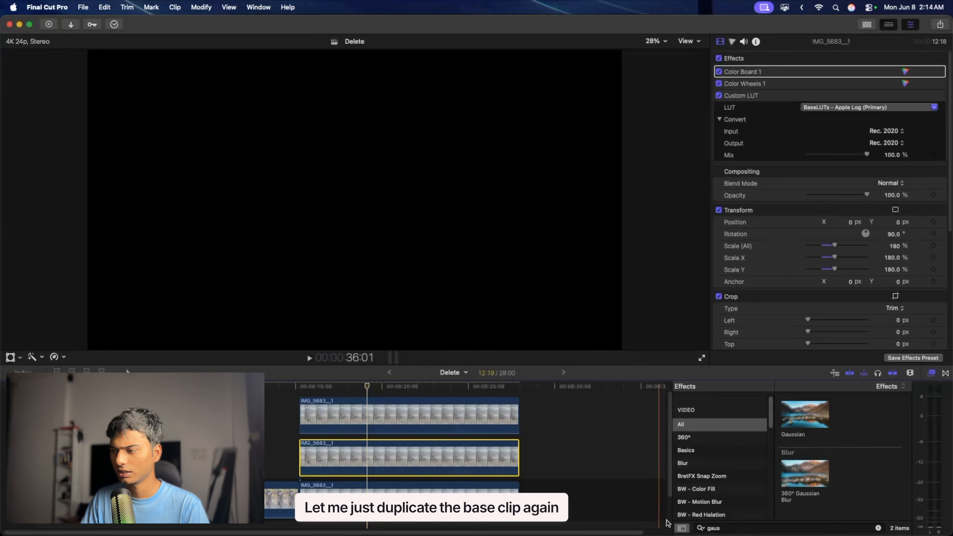
- Add a Shape Mask to the middle duplicate, flattened and tilted diagonally across the man and bed, with a feather of 809.5
left_click(740, 528)
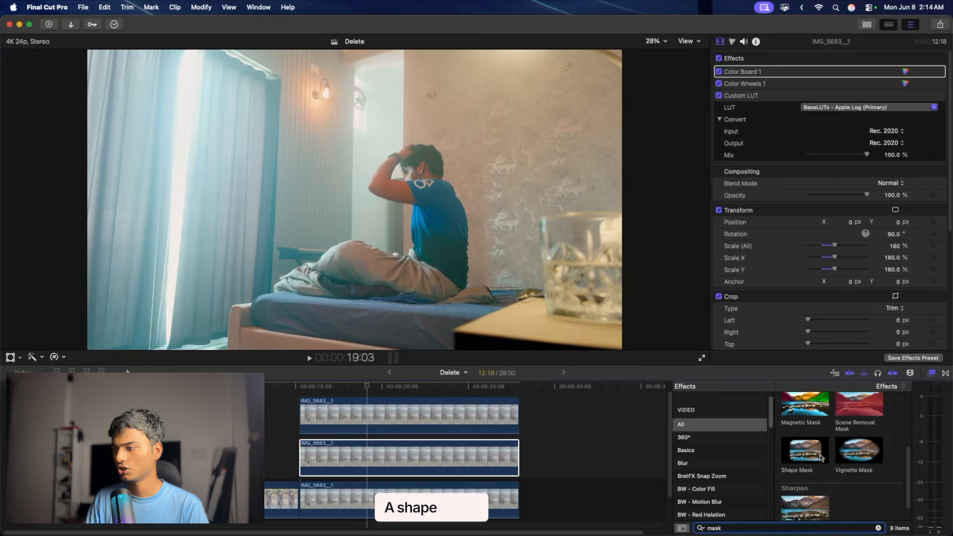
scroll(821, 457, "down", 2)
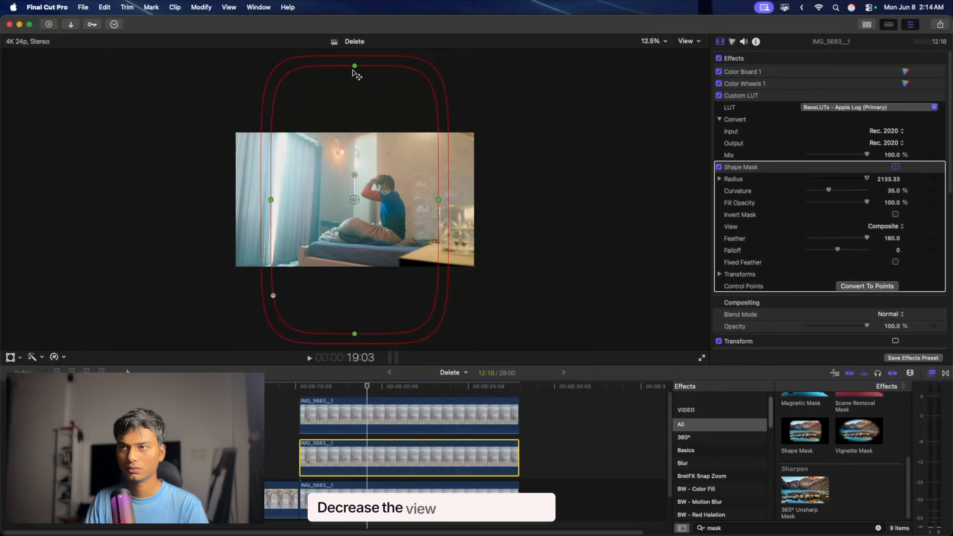
left_click_drag(355, 66, 355, 148)
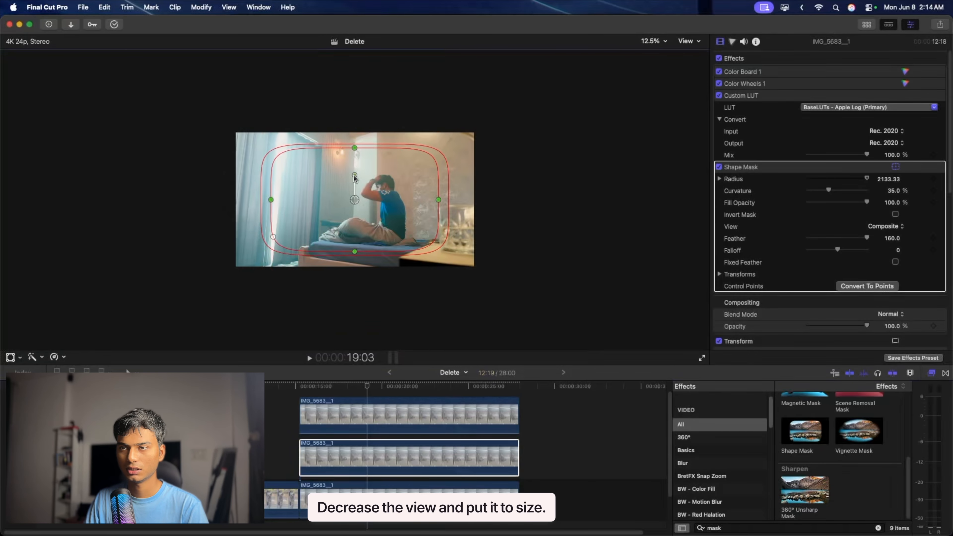
left_click_drag(354, 176, 334, 215)
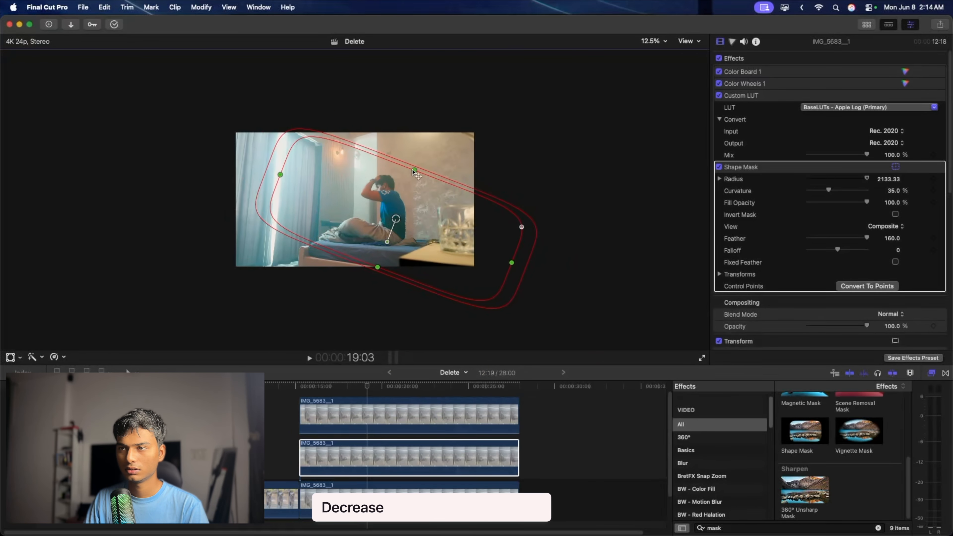
mouse_move(413, 171)
left_mouse_down()
mouse_move(408, 182)
mouse_move(424, 173)
left_mouse_up()
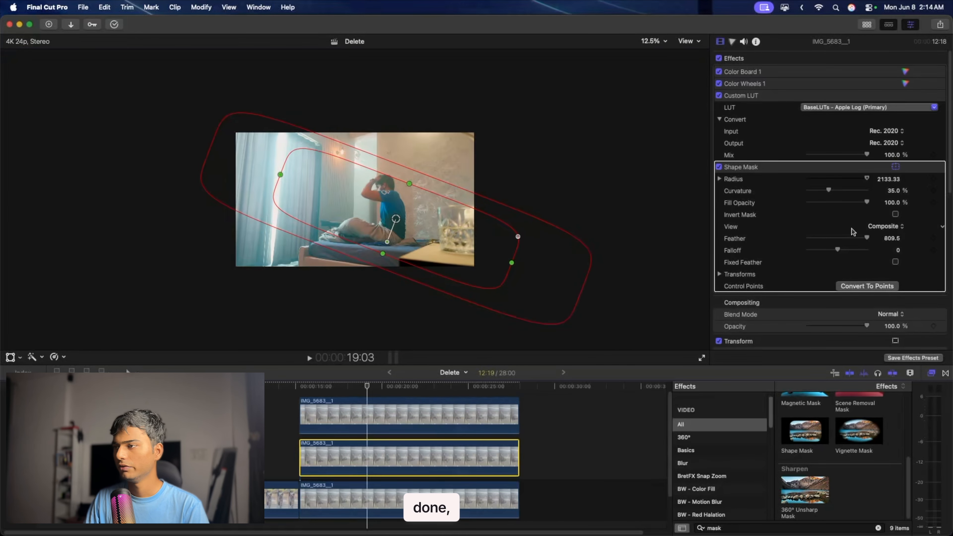
- Lower the highlights exposure slightly in Color Board 1 of the masked clip, with the viewer fitted to the frame
left_click(654, 41)
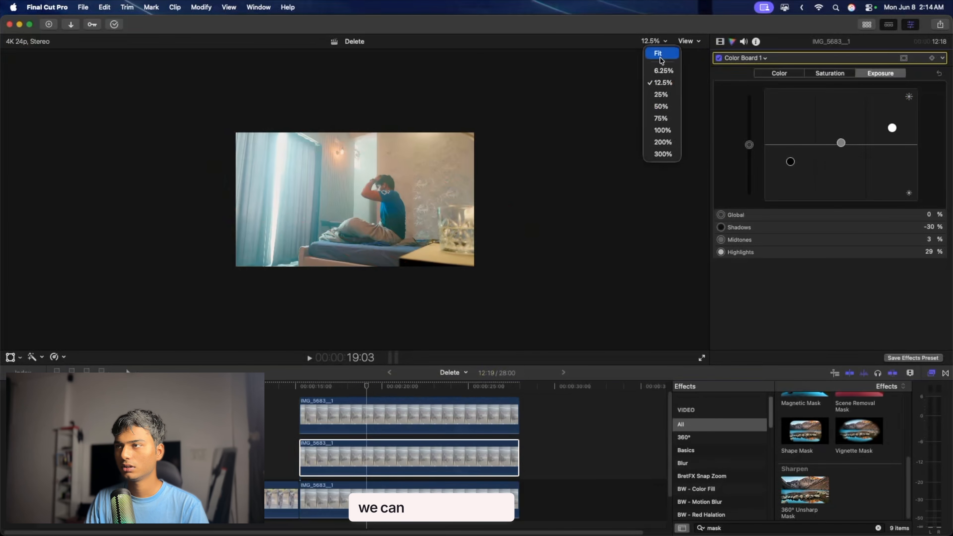
left_click(656, 50)
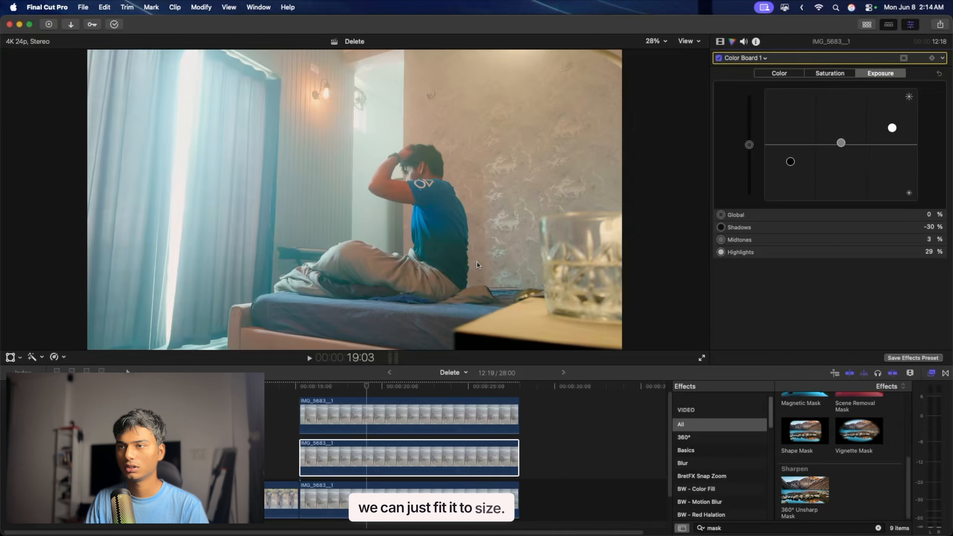
mouse_move(892, 128)
left_mouse_down()
mouse_move(893, 147)
mouse_move(892, 138)
left_mouse_up()
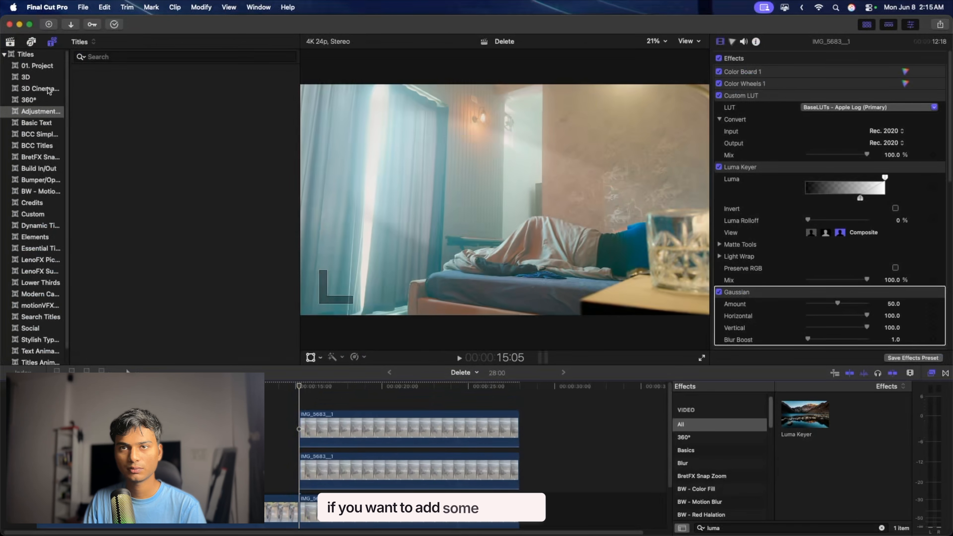
- Place the Adjustment Layer UHD 29.97fps title above the stacked IMG_5683__1 clips, spanning their full length
left_click(40, 112)
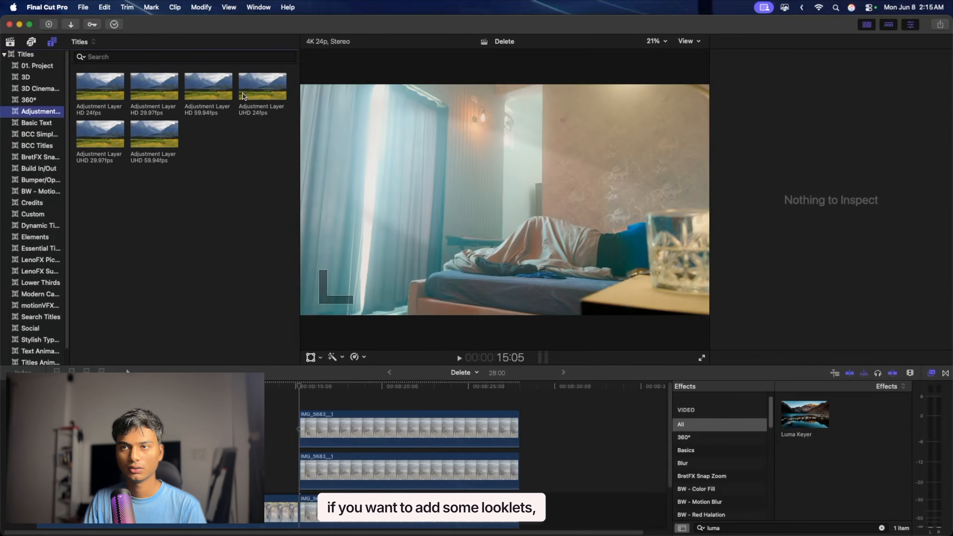
left_click(263, 86)
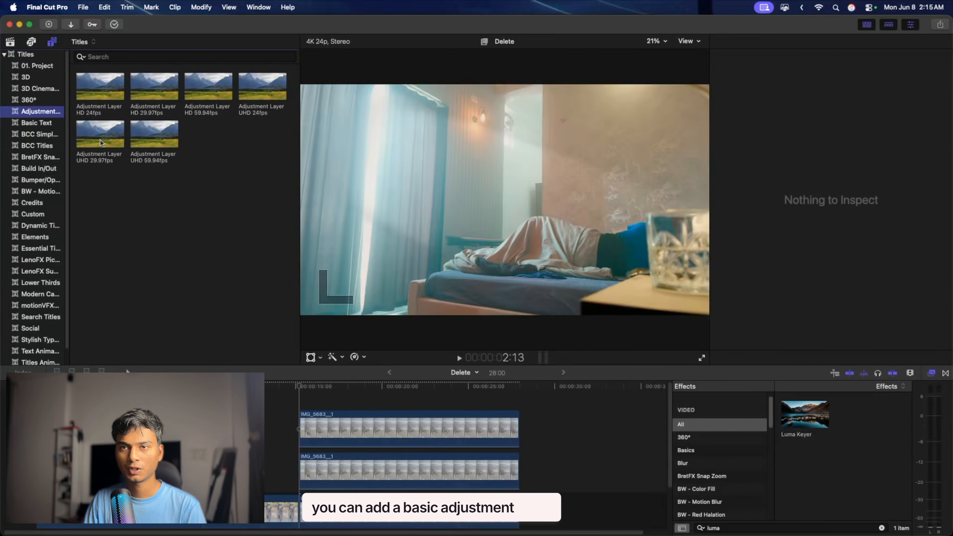
left_click_drag(101, 143, 409, 413)
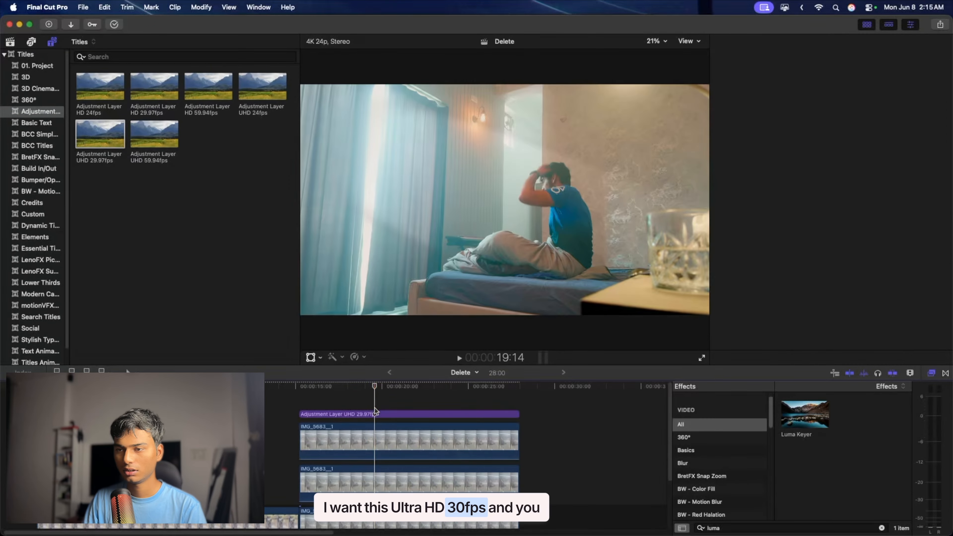
- Add a Custom LUT effect to the adjustment layer, converting from Rec. 2020 input to Rec. 709 output
left_click(375, 412)
left_click(747, 529)
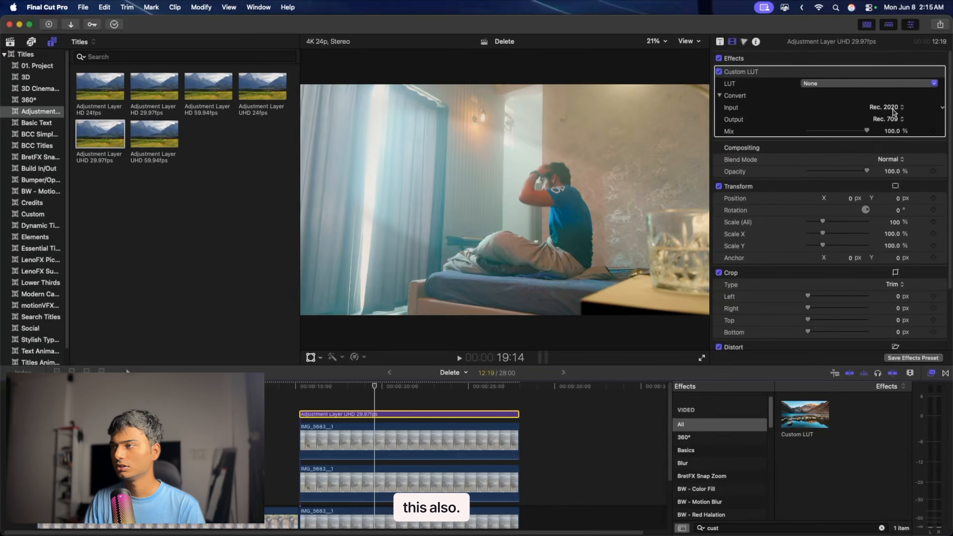
left_click(893, 109)
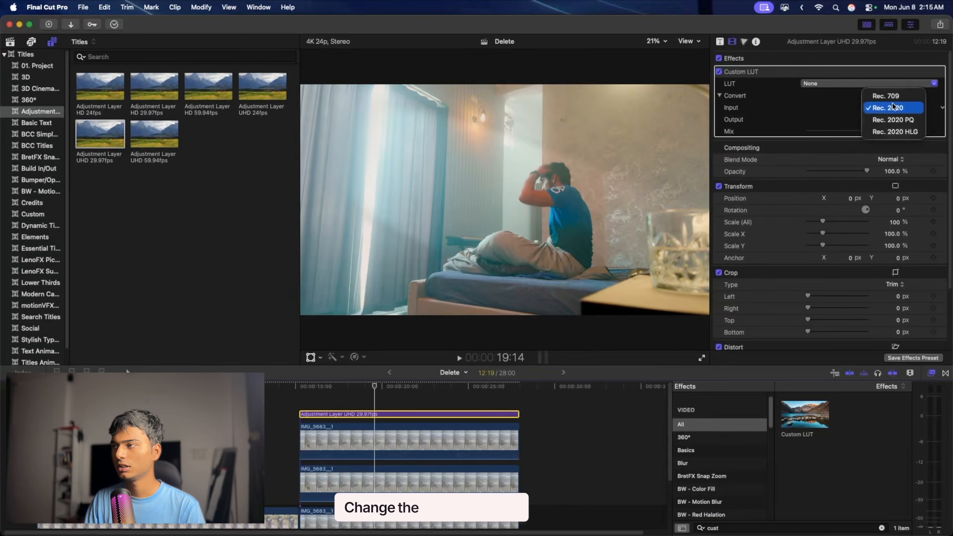
left_click(892, 97)
left_click(893, 107)
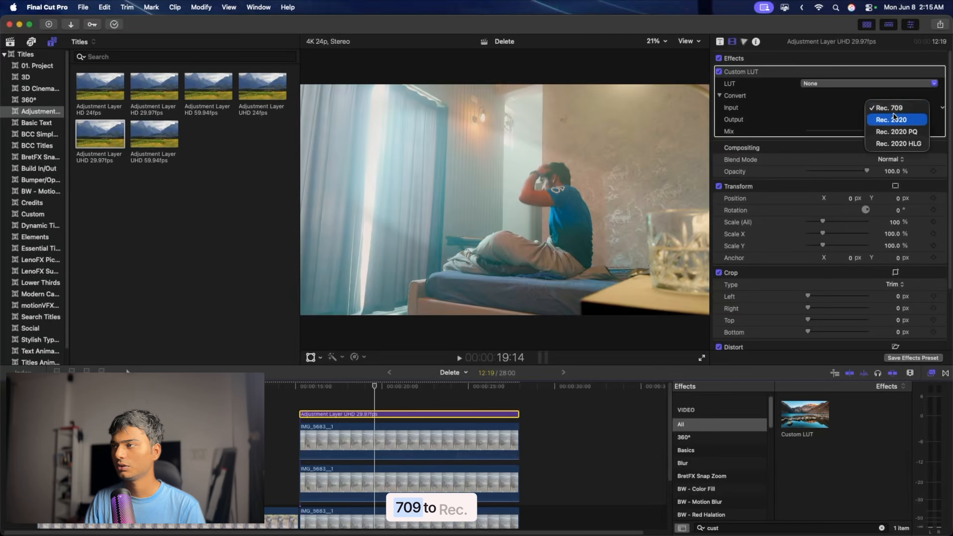
left_click(894, 119)
left_click(886, 118)
- Load the look LUT "LUT 2 - Magellanic" in the adjustment layer's Custom LUT and set its mix to 38.95%
left_click(810, 122)
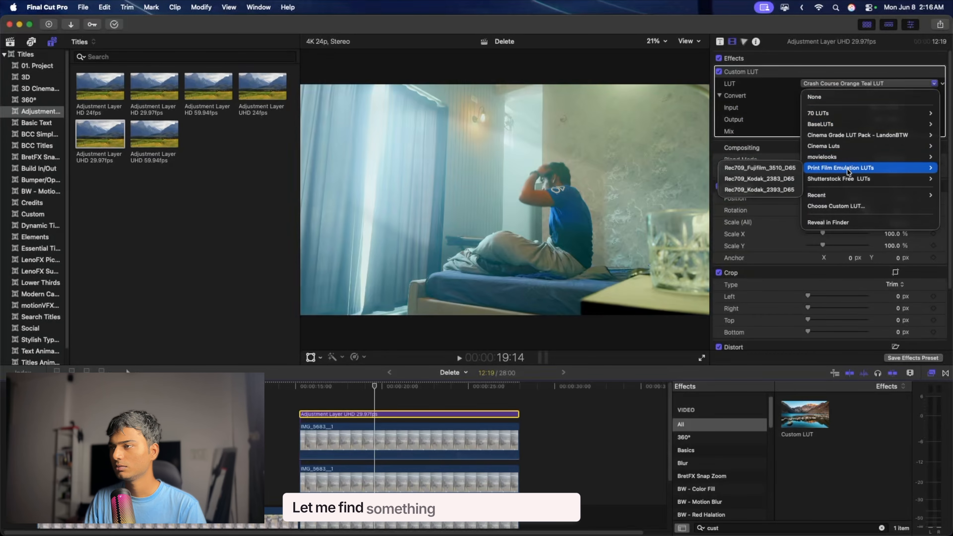
mouse_move(860, 140)
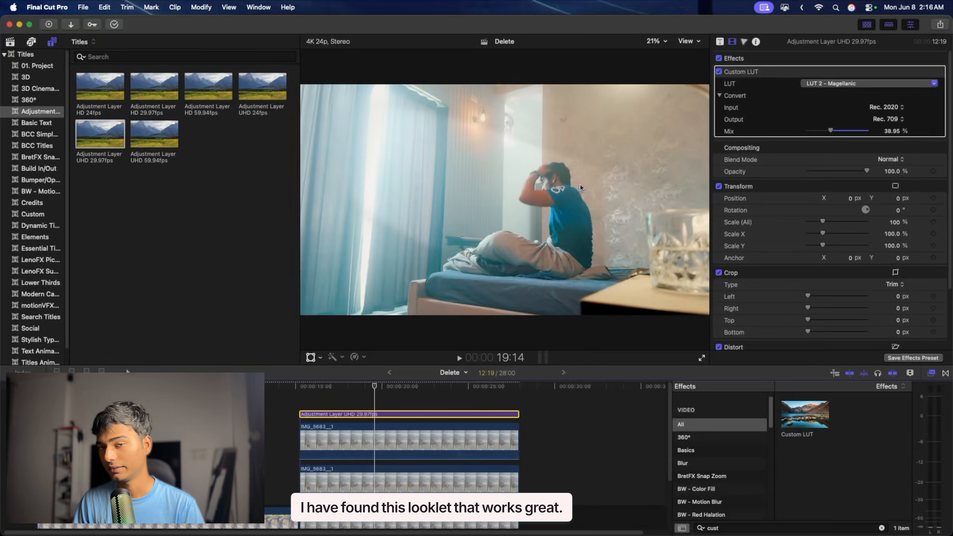
- Find the Film Grain effect and apply it to the adjustment layer
left_click(761, 527)
key("super+a")
type("noise")
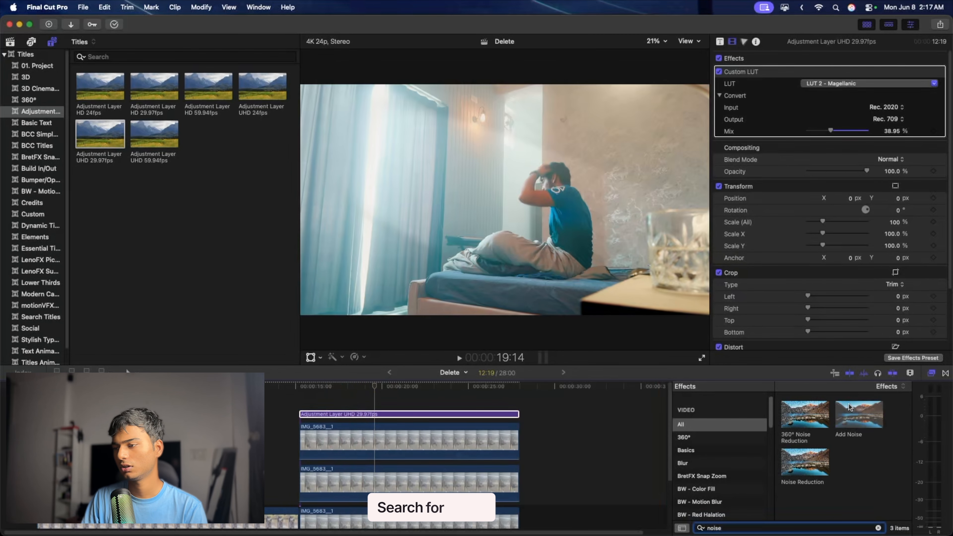
key("super+a")
type("grain")
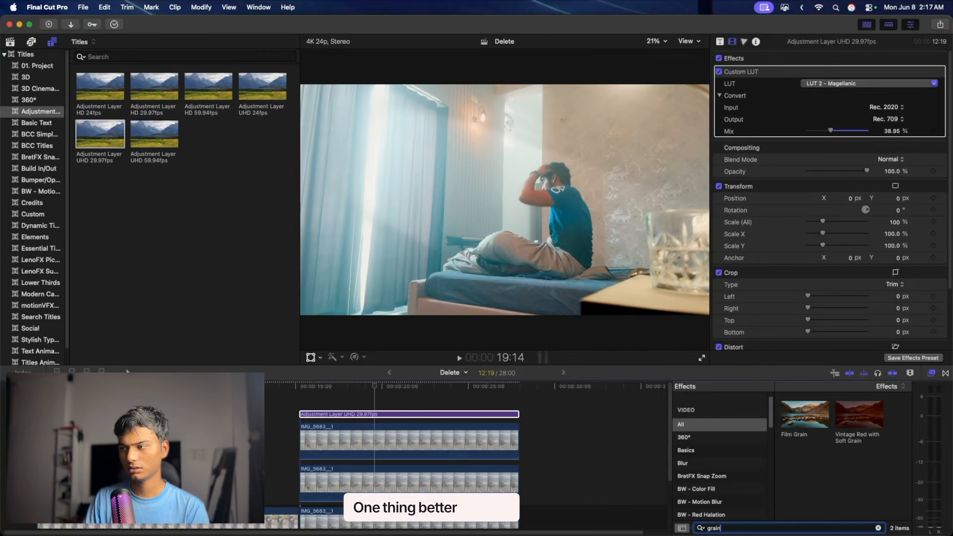
left_click_drag(797, 417, 443, 414)
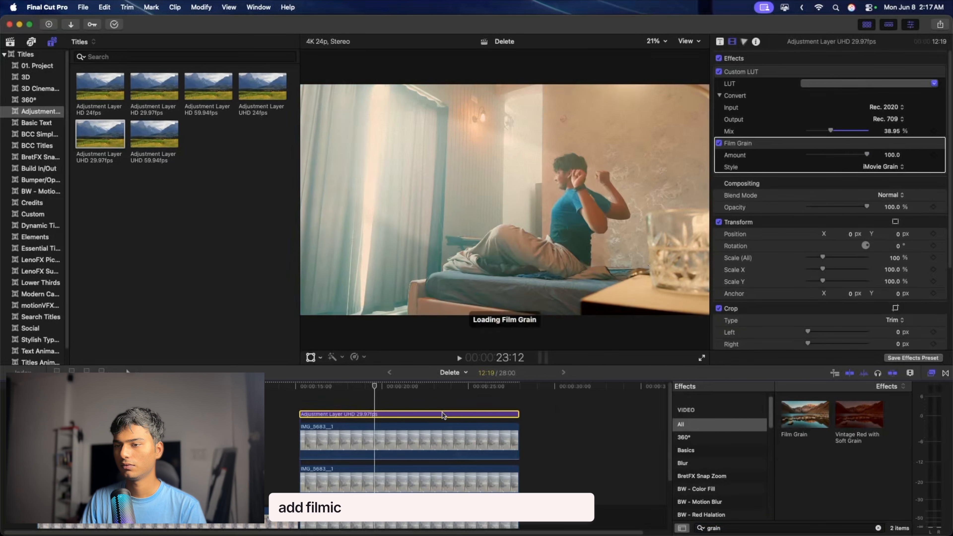
- Set the Film Grain style to Realistic Grain and reduce its amount
left_click(883, 167)
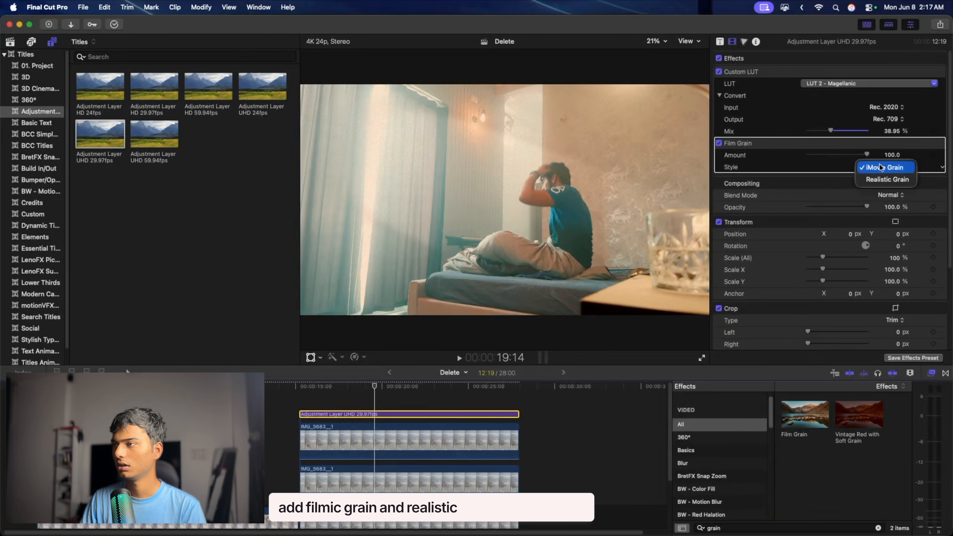
left_click(880, 177)
left_click_drag(867, 154, 818, 160)
- Play the graded shot from its start and compare the image with all four stacked layers disabled and enabled
left_click(300, 385)
key("space")
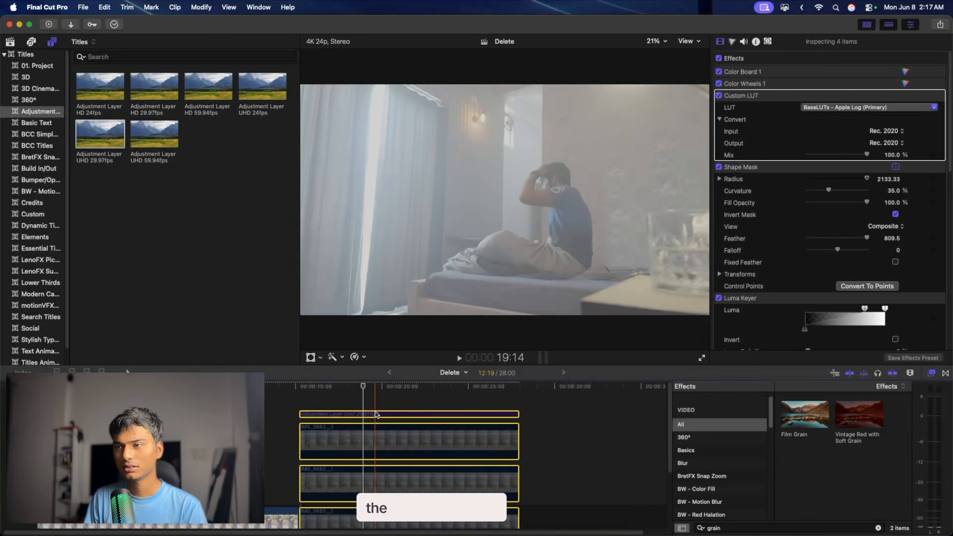
key("v")
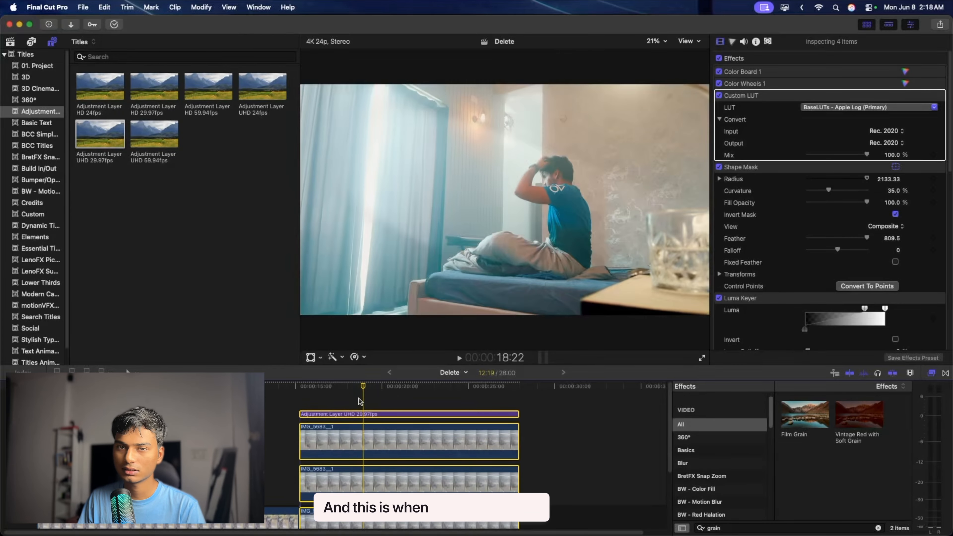